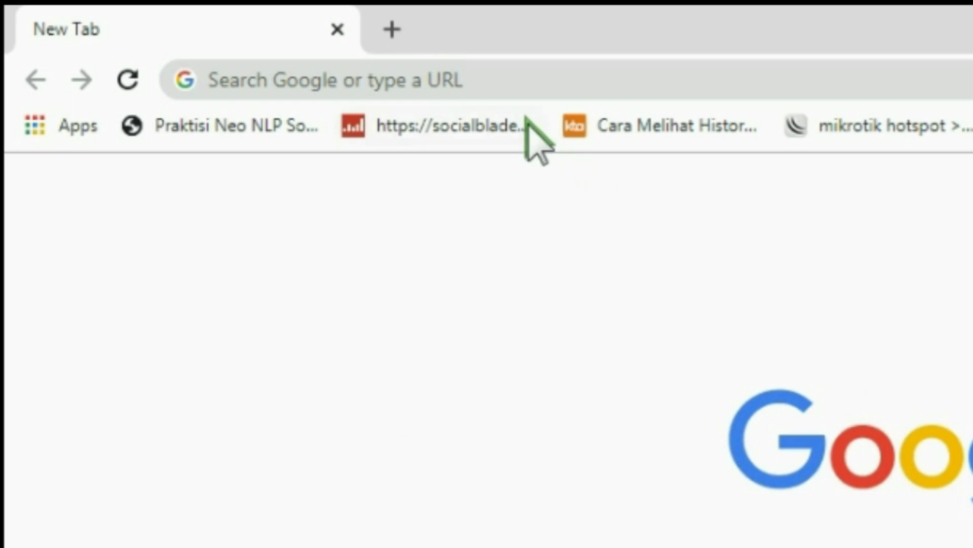
Load the router admin page at 192.168.8.1 in Chrome using the address-bar suggestion
left_click(485, 80)
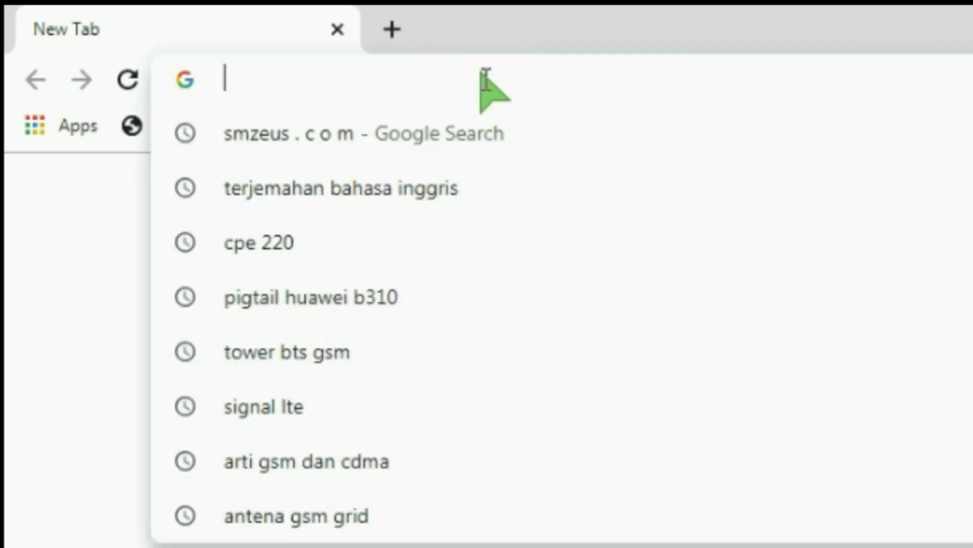
type("192.168.8.1")
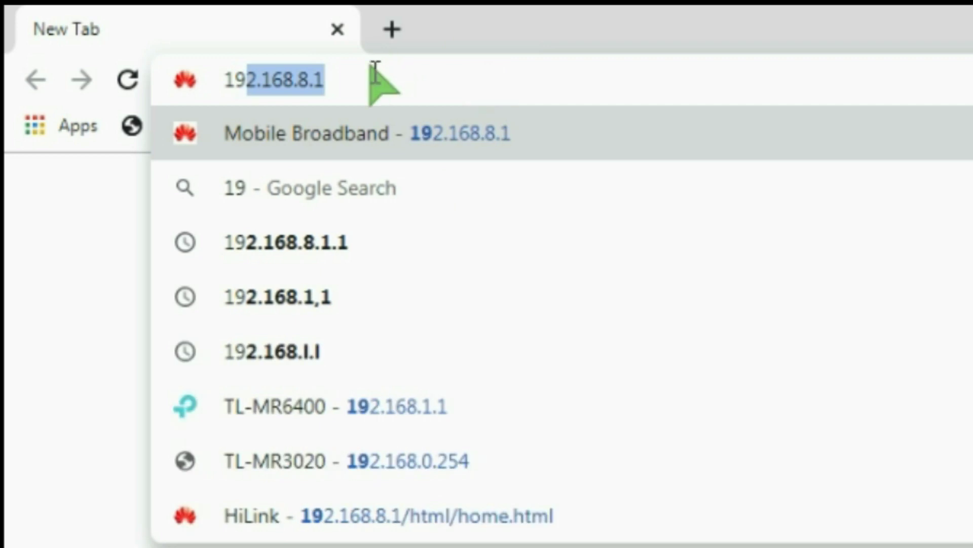
left_click(336, 80)
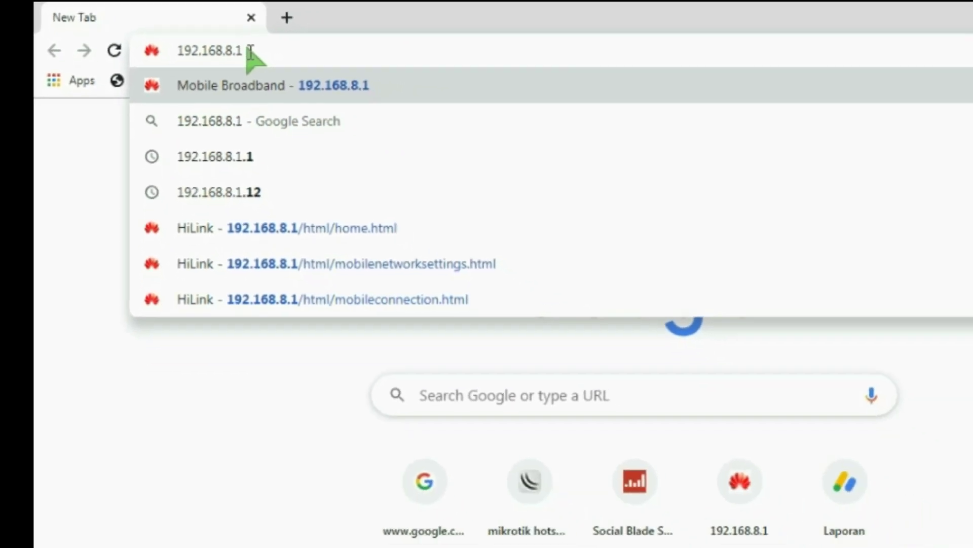
key("Return")
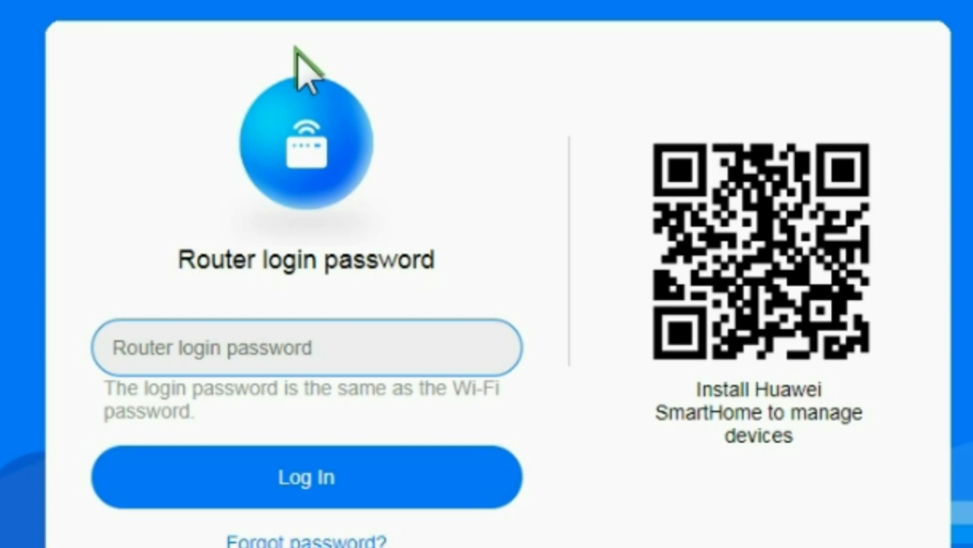
Log in with the saved router password and decline Chrome's offer to update it
scroll(307, 157, "down", 3)
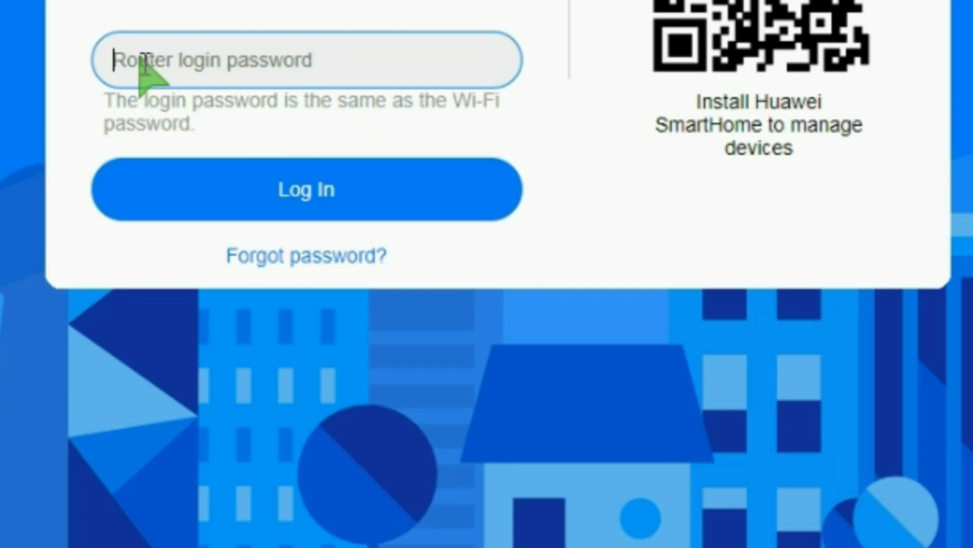
left_click(139, 60)
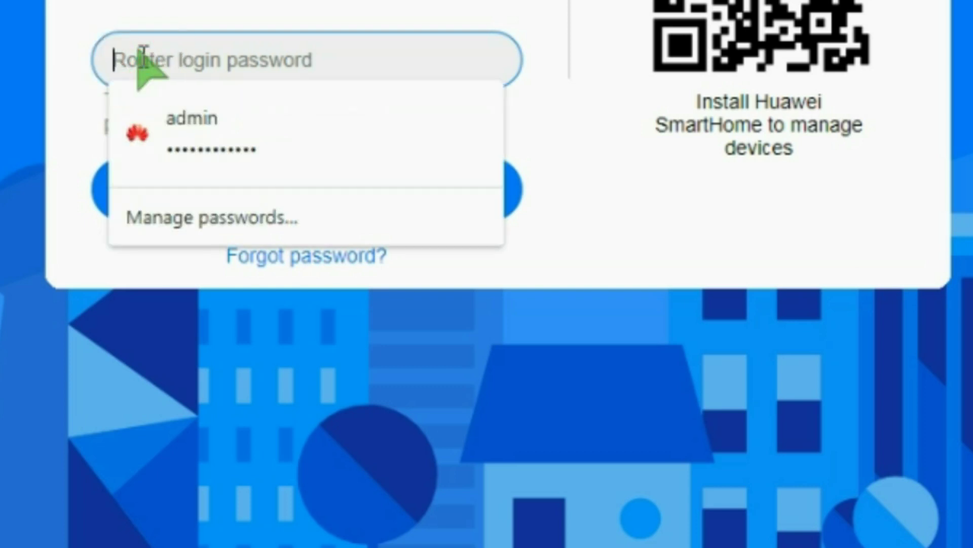
key("ctrl+v")
left_click(294, 187)
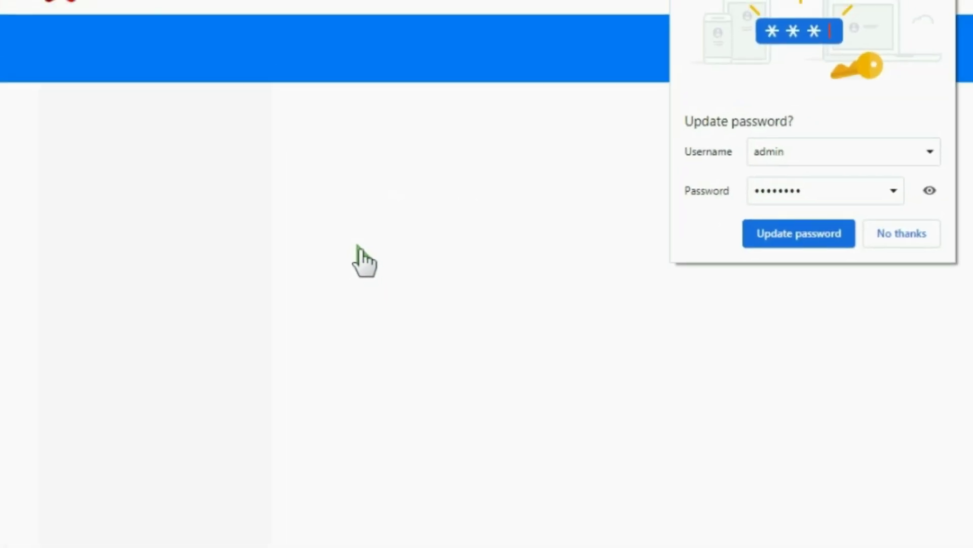
left_click(802, 259)
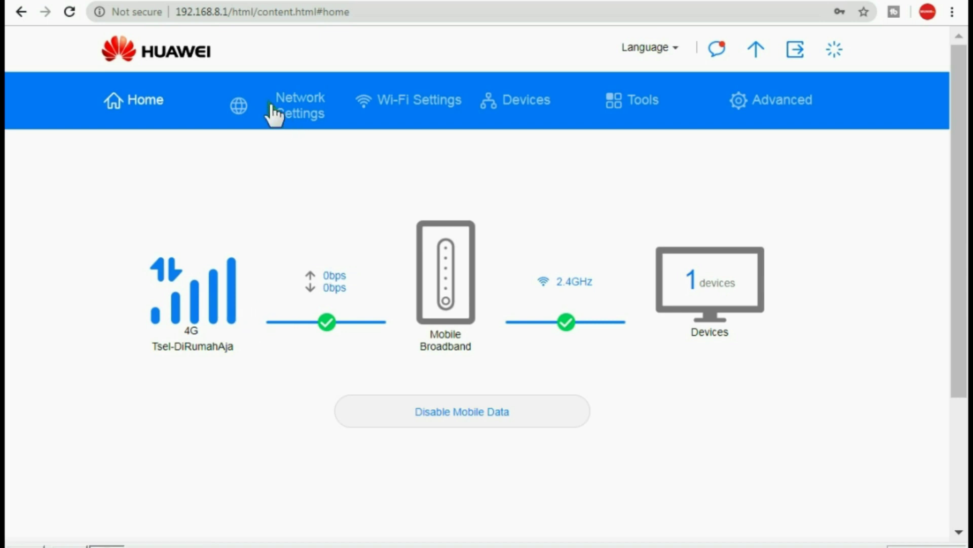
Navigate Network Settings, past Ethernet, to Mobile Network's Internet Connection page
left_click(305, 106)
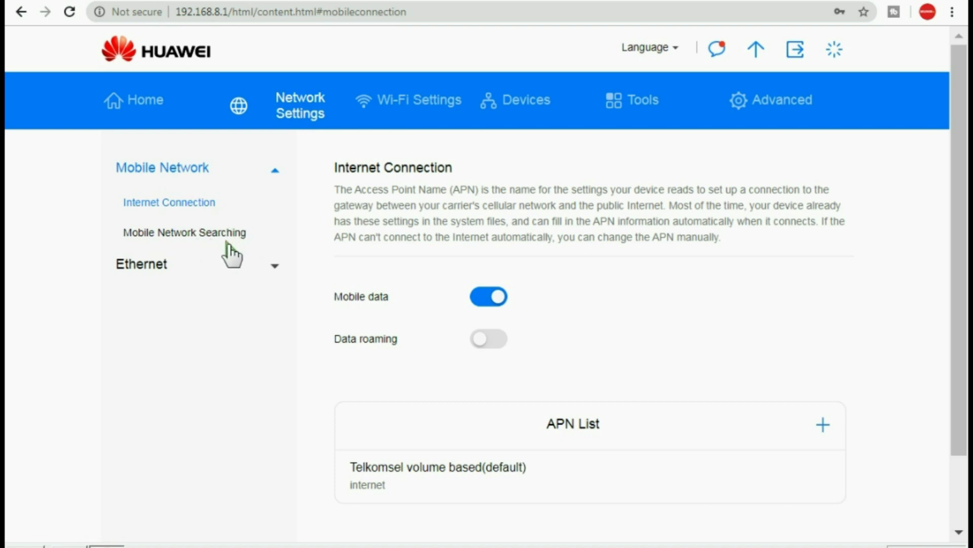
left_click(270, 266)
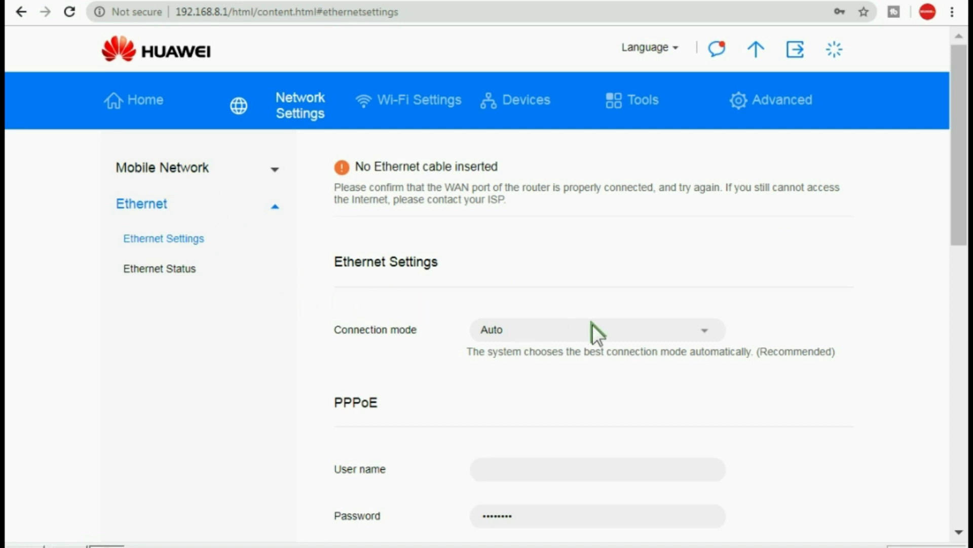
scroll(592, 324, "down", 2)
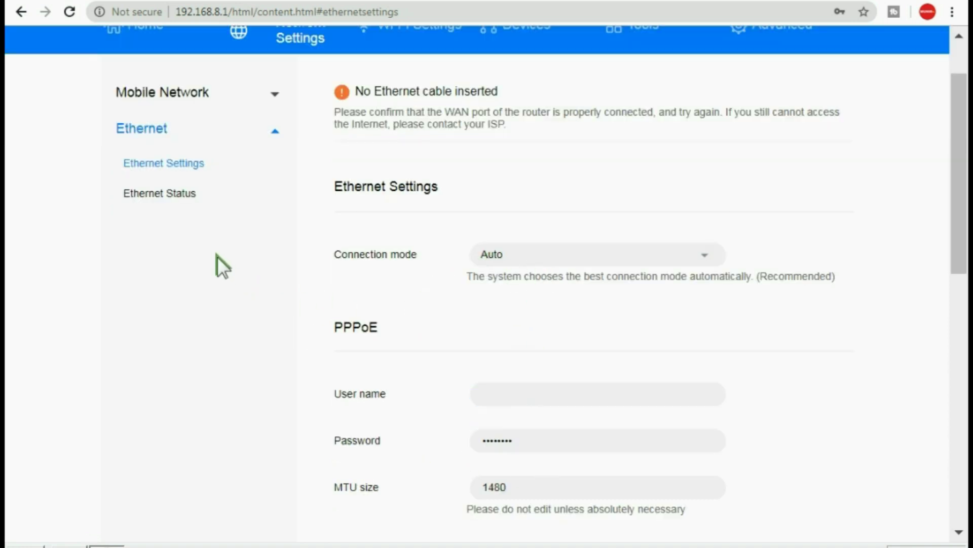
scroll(217, 257, "up", 2)
left_click(274, 171)
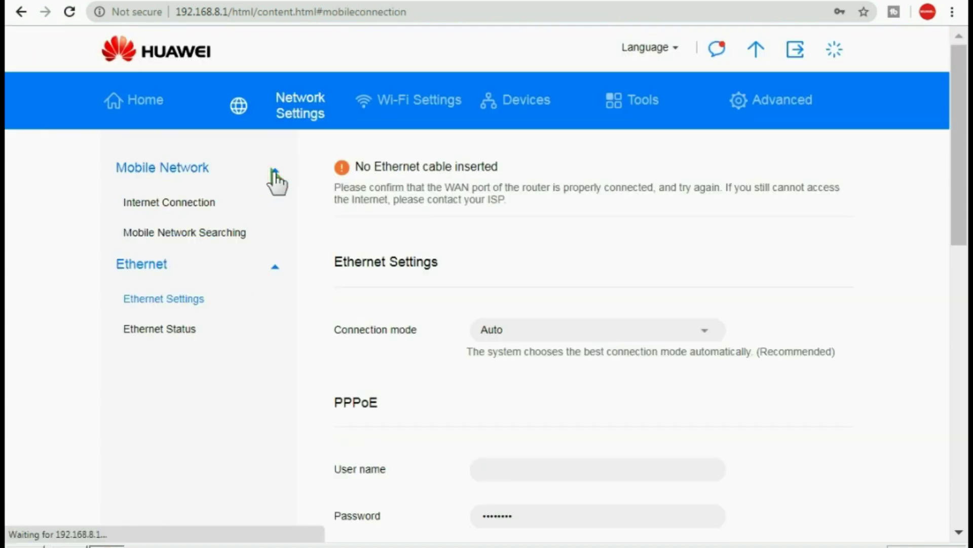
left_click(179, 203)
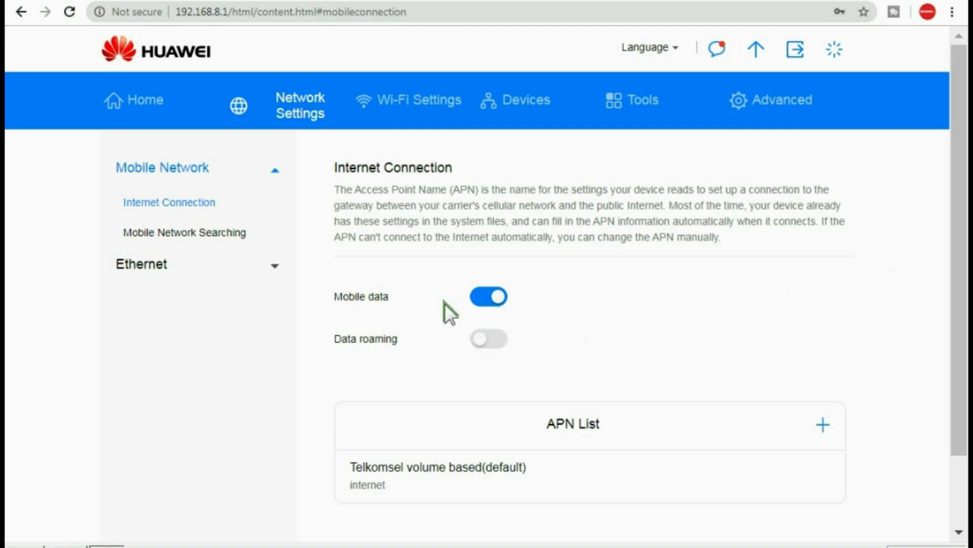
scroll(753, 373, "down", 2)
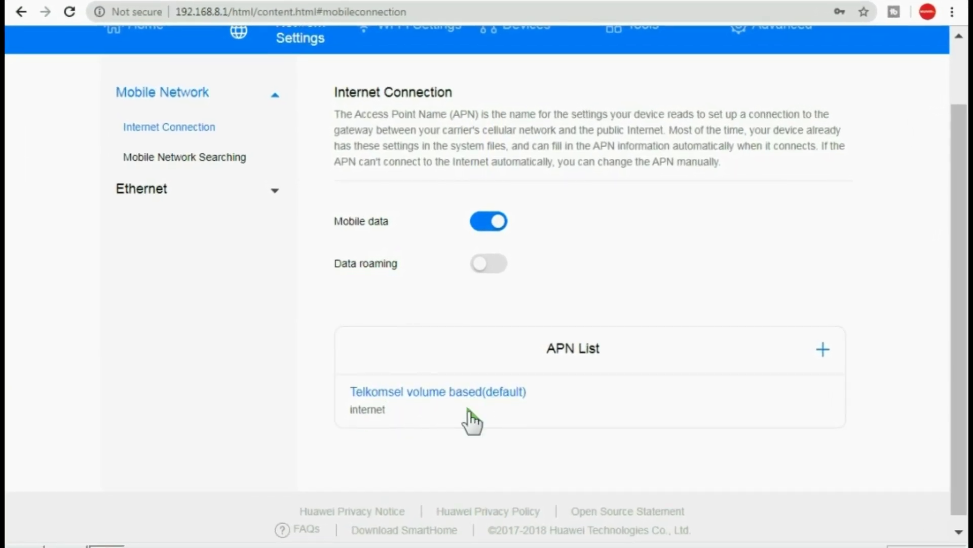
left_click(821, 347)
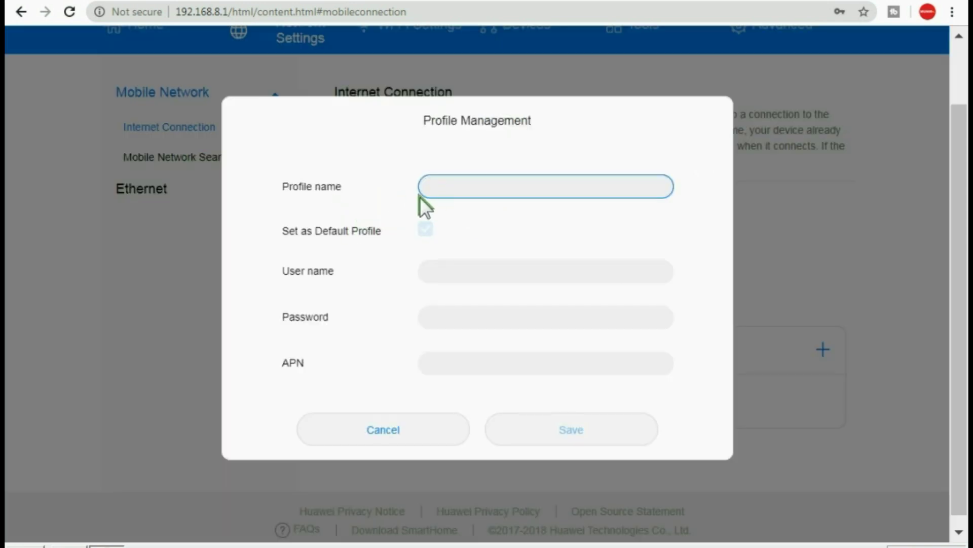
left_click(426, 231)
left_click(450, 272)
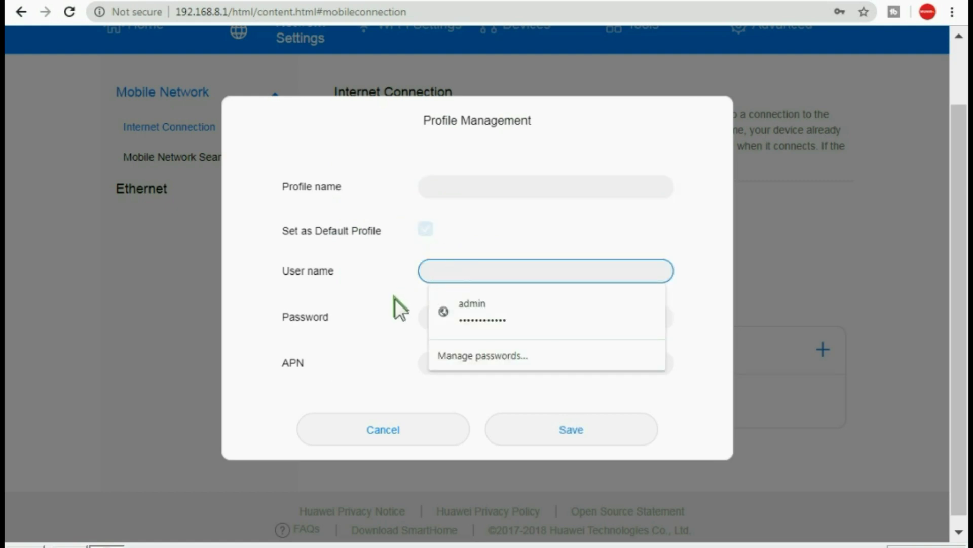
left_click(372, 346)
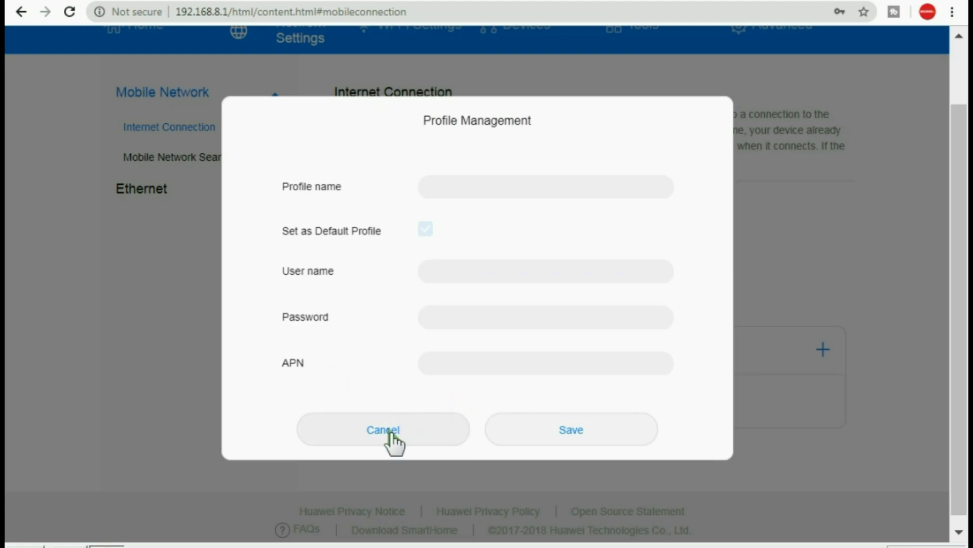
left_click(390, 427)
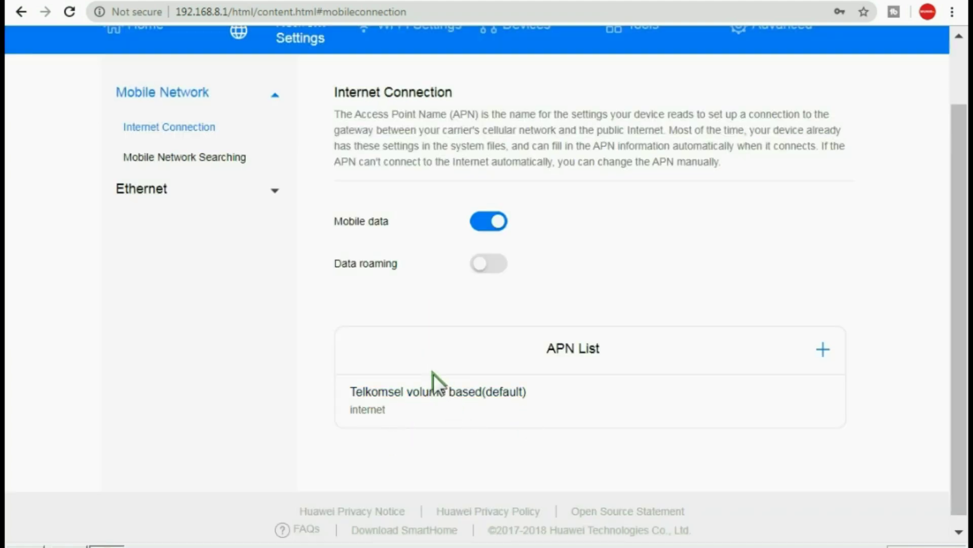
scroll(473, 404, "up", 2)
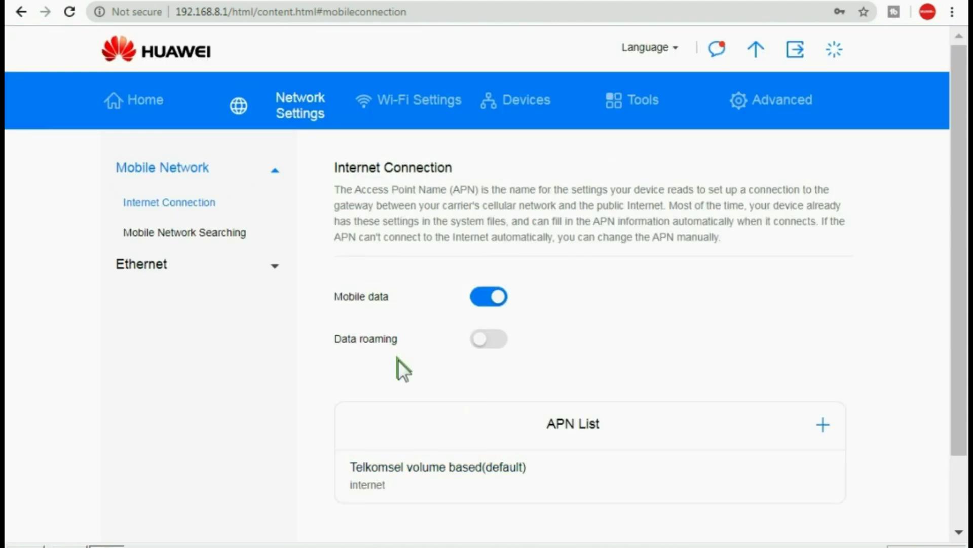
On Mobile Network Searching, keep 4G only and Auto search mode, and save despite the disconnect warning
left_click(202, 234)
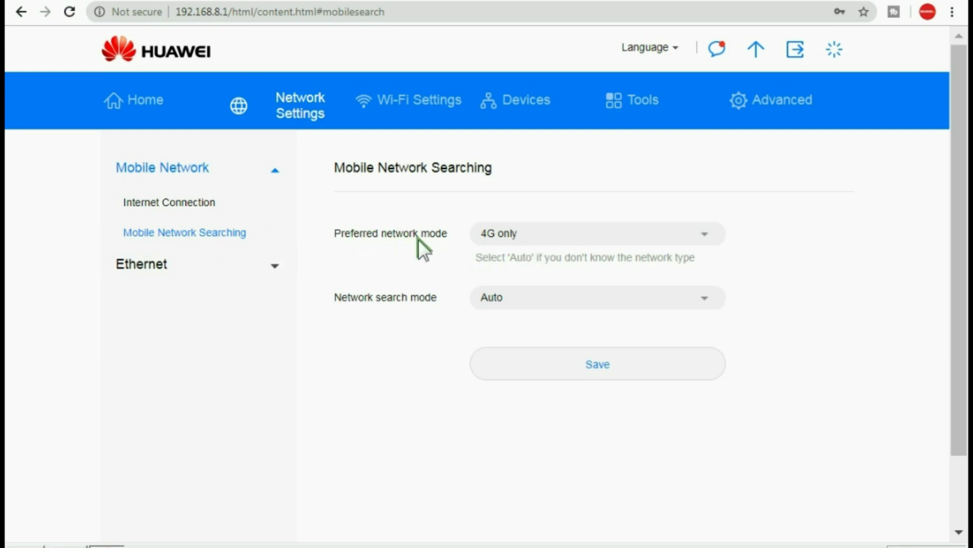
left_click(498, 234)
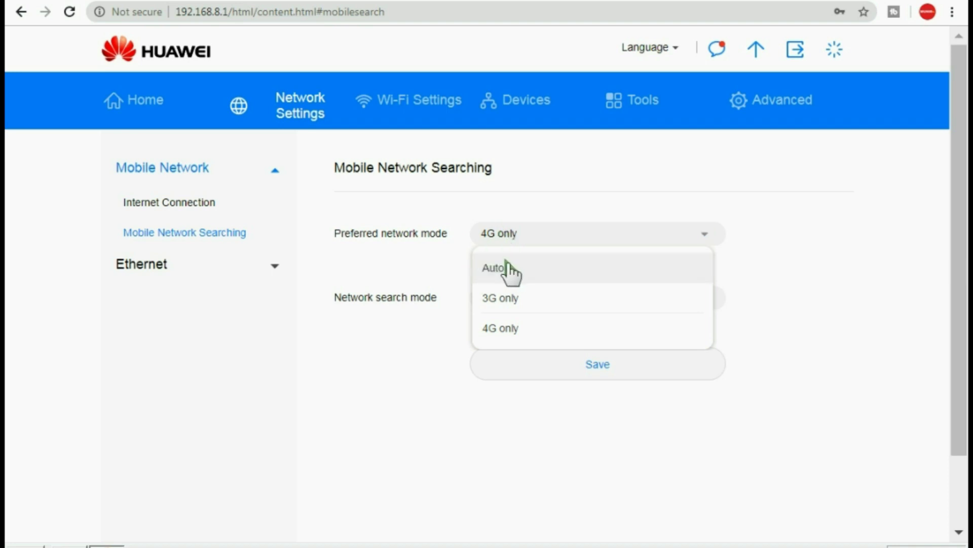
left_click(501, 327)
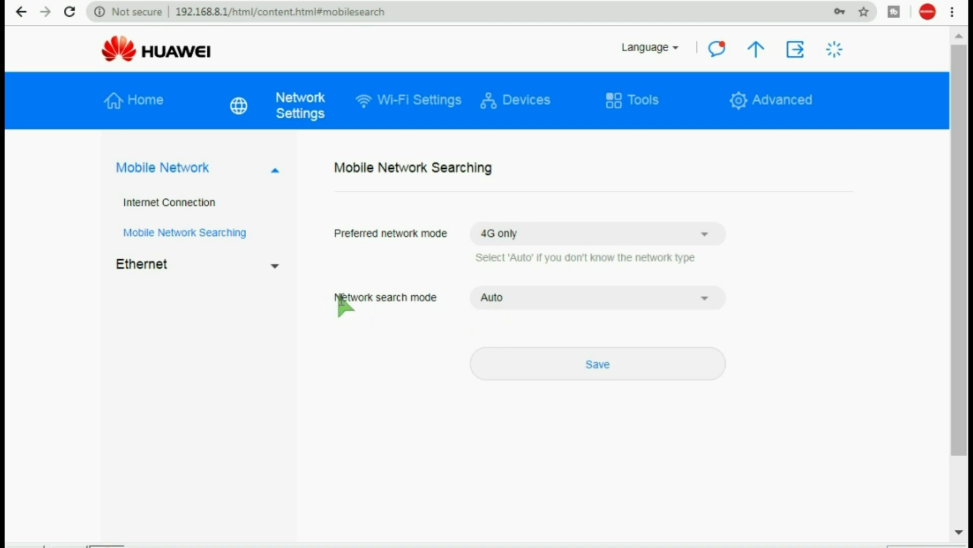
left_click(611, 304)
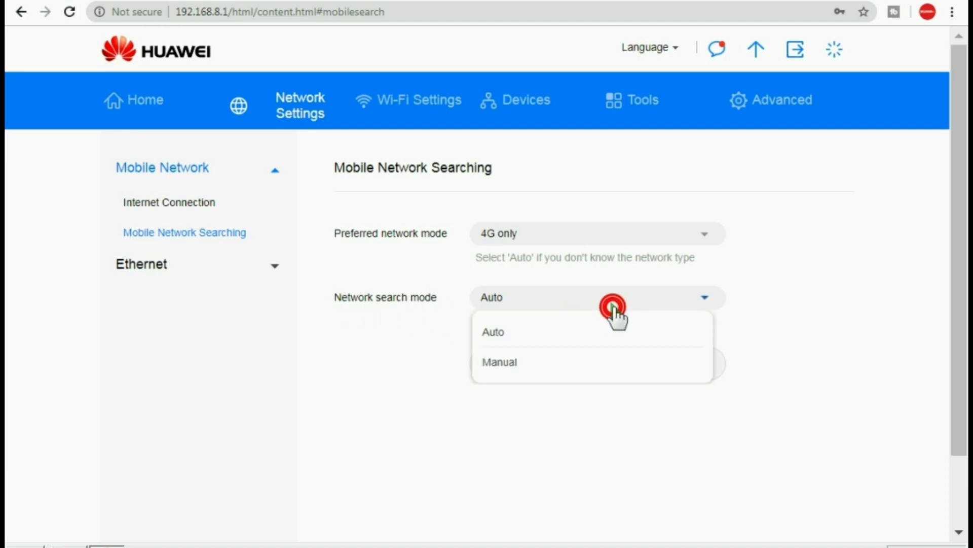
left_click(495, 358)
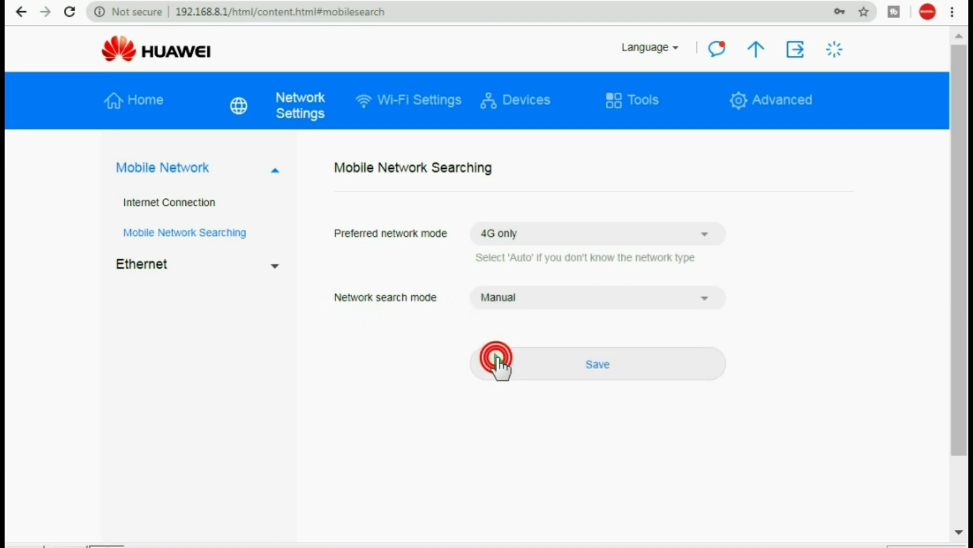
left_click(515, 303)
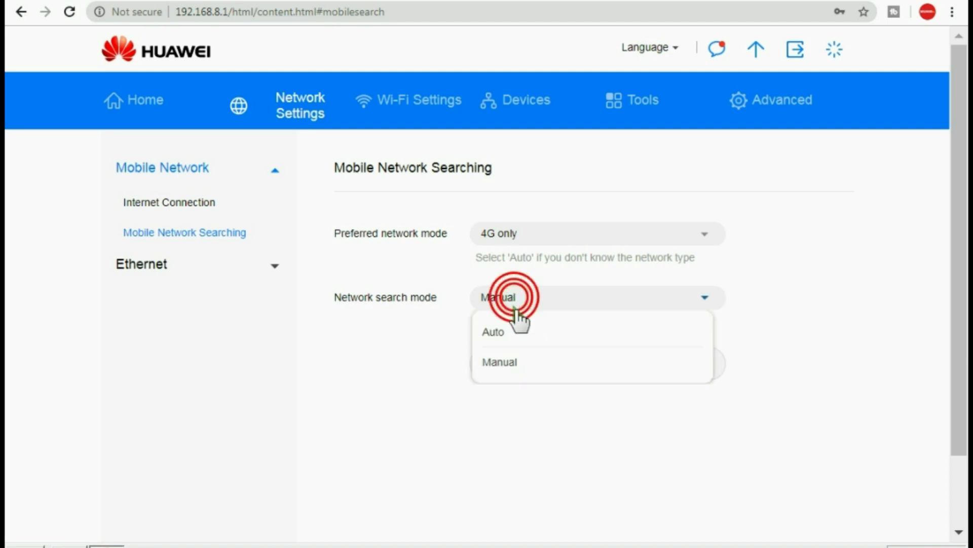
left_click(497, 329)
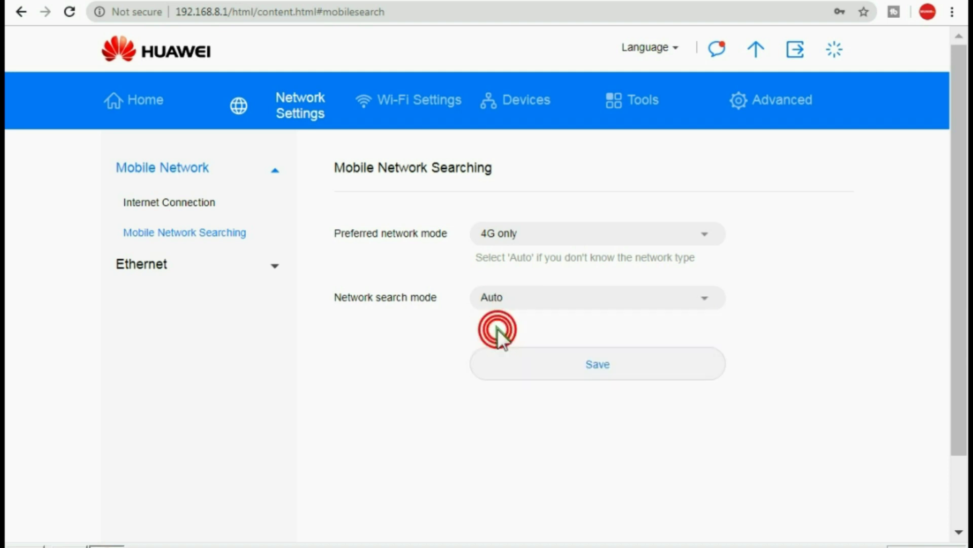
left_click(580, 365)
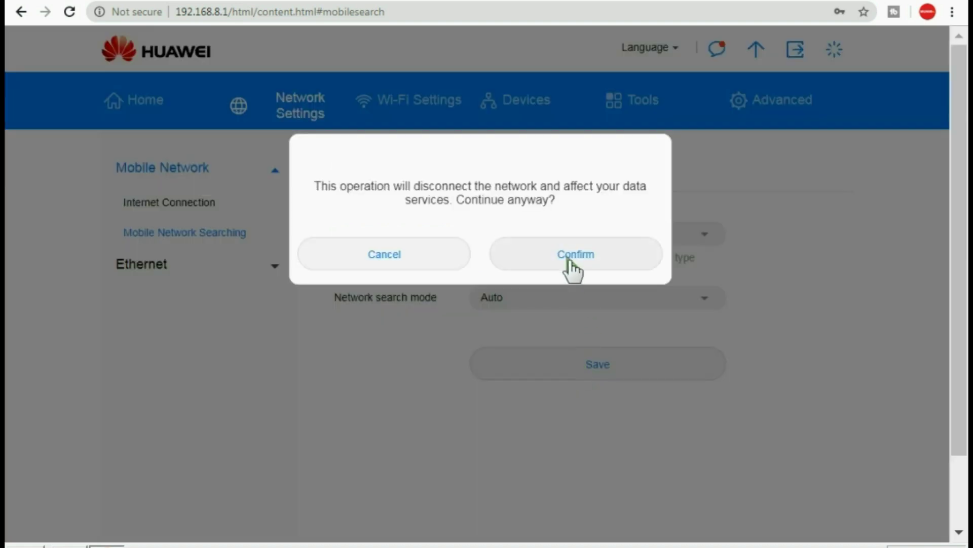
left_click(567, 256)
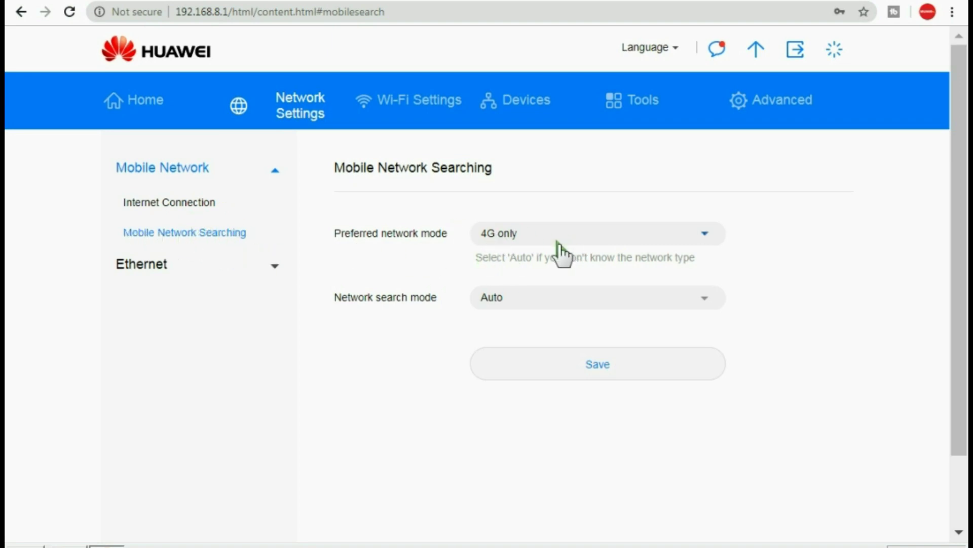
Recheck the preferred network mode dropdown, leaving it at 4G only
left_click(533, 237)
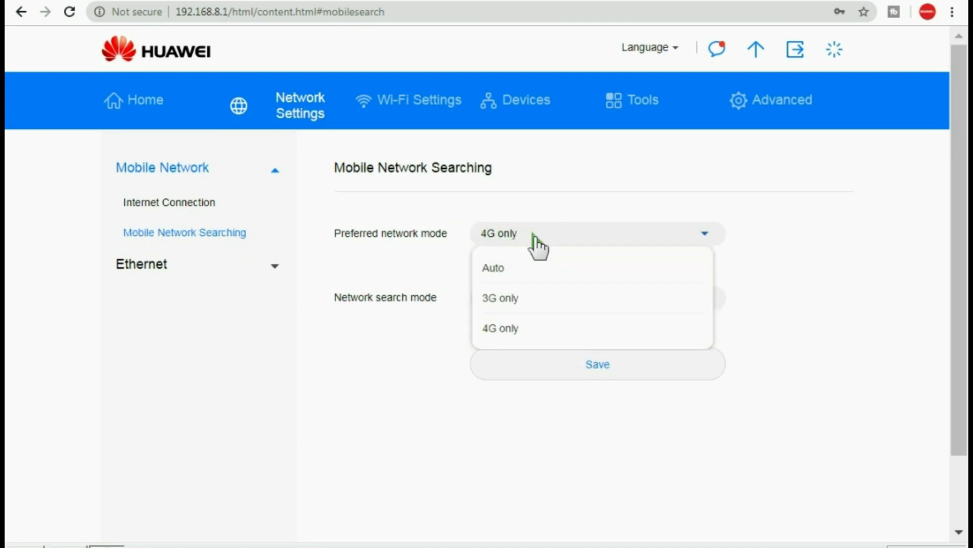
left_click(347, 356)
left_click(499, 236)
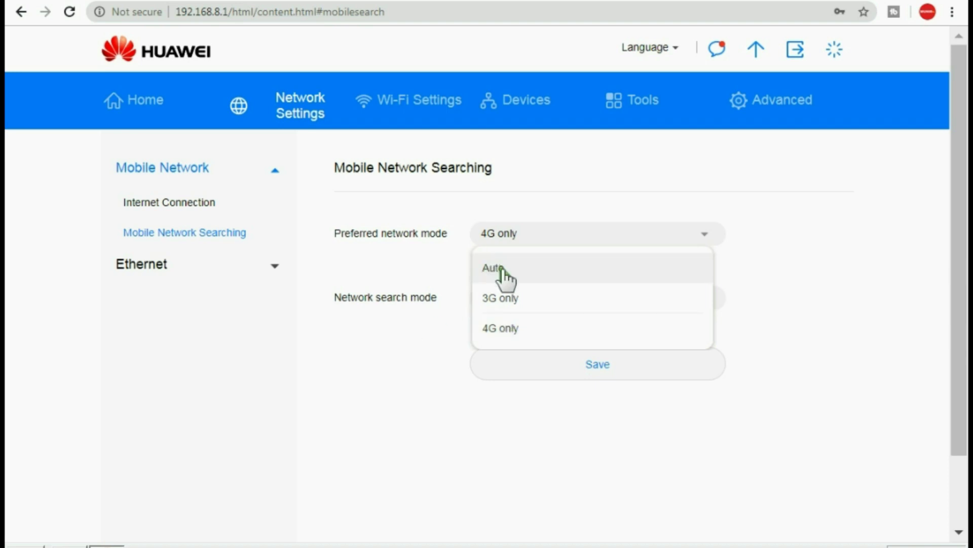
left_click(341, 353)
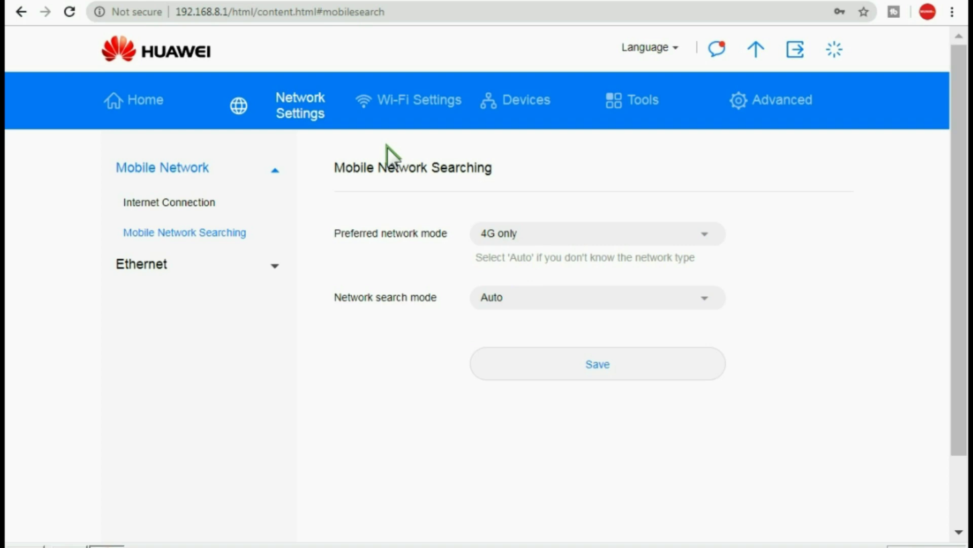
Open Wi-Fi Basic Settings showing SSID hinet4G-7952 and check the PC's wireless network list
left_click(416, 112)
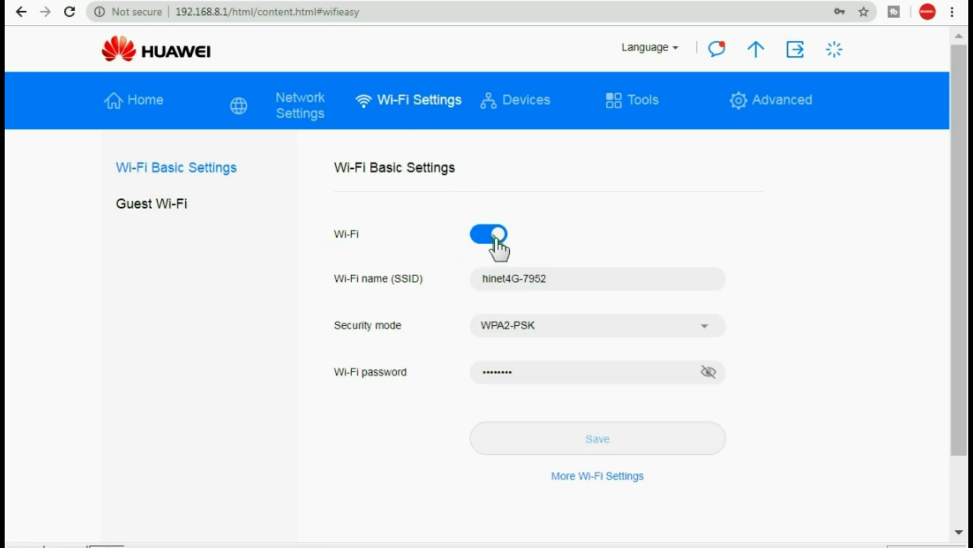
left_click_drag(554, 278, 517, 300)
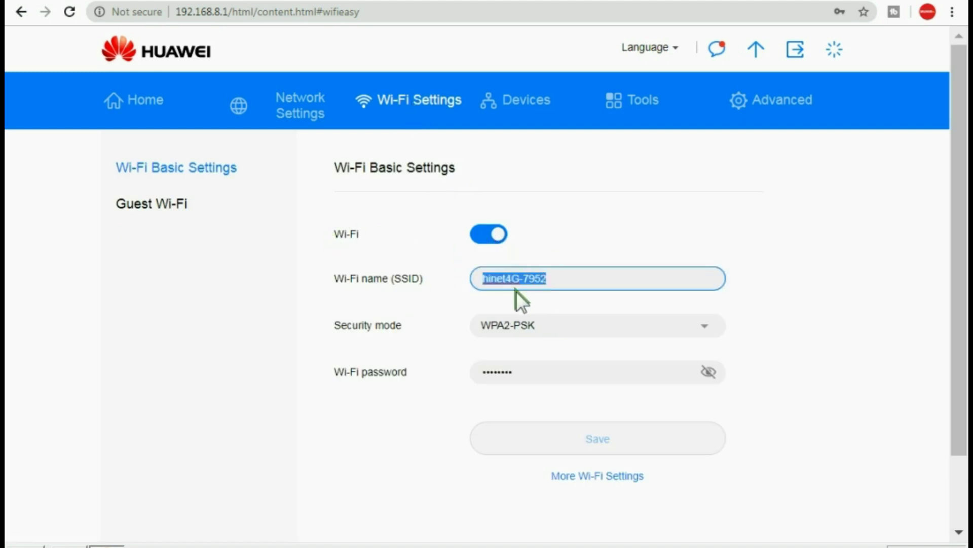
left_click(558, 278)
left_click(895, 543)
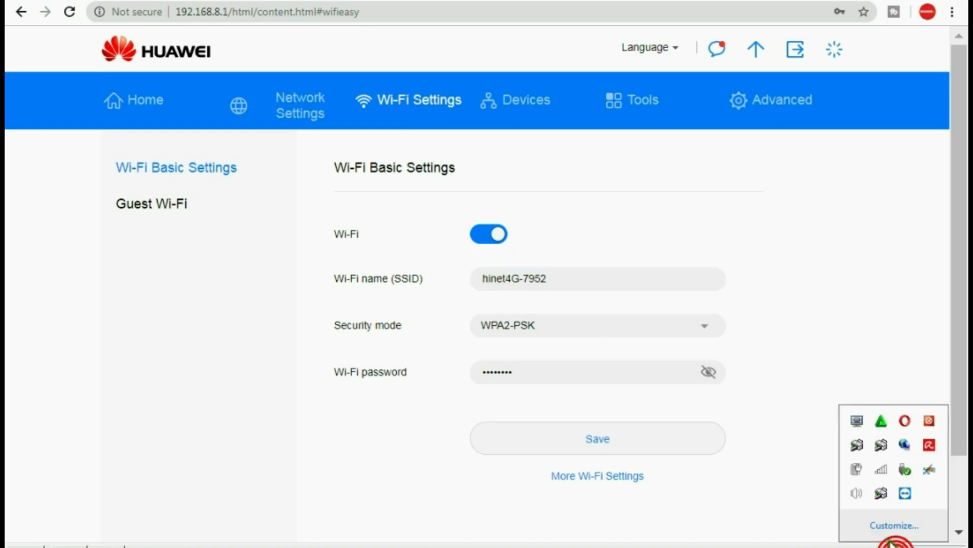
left_click(882, 467)
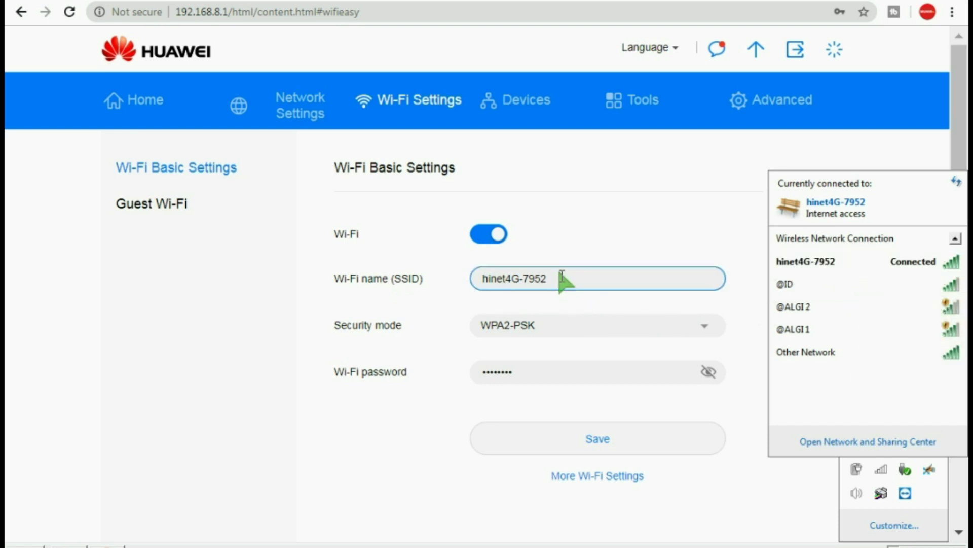
left_click(708, 371)
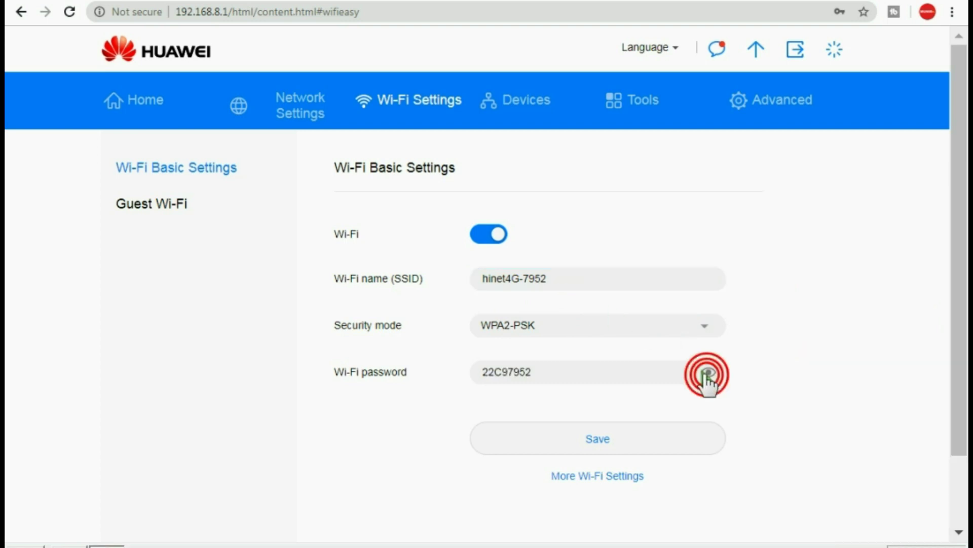
left_click_drag(541, 373, 356, 375)
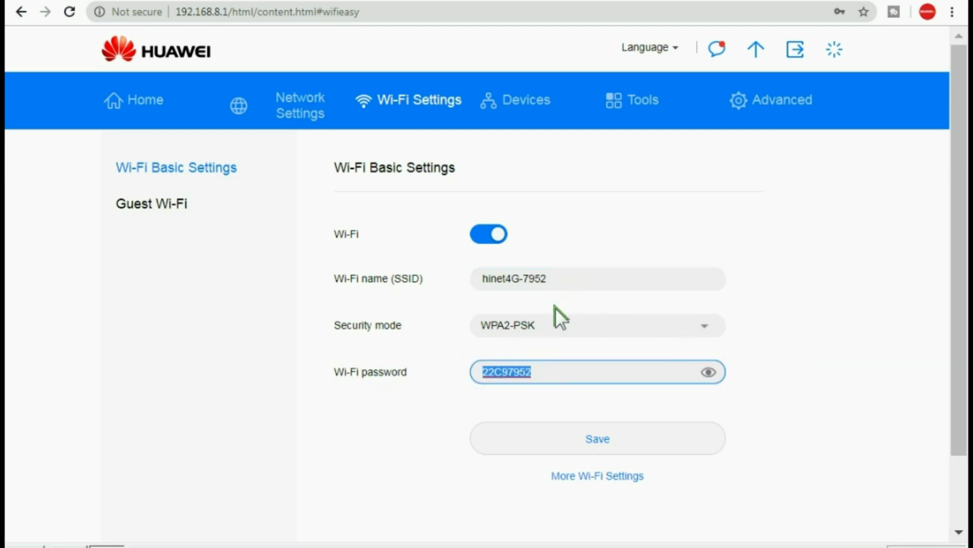
left_click(570, 279)
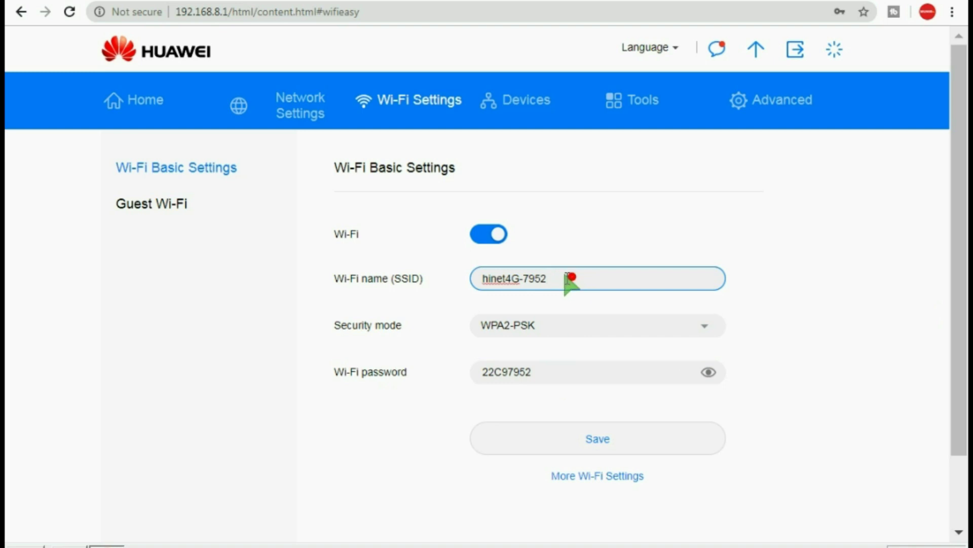
left_click_drag(569, 277, 384, 260)
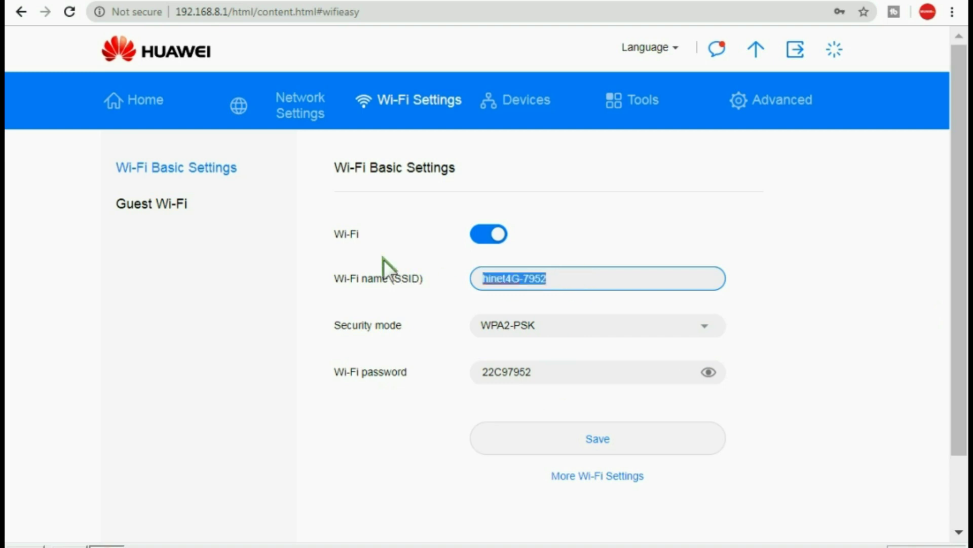
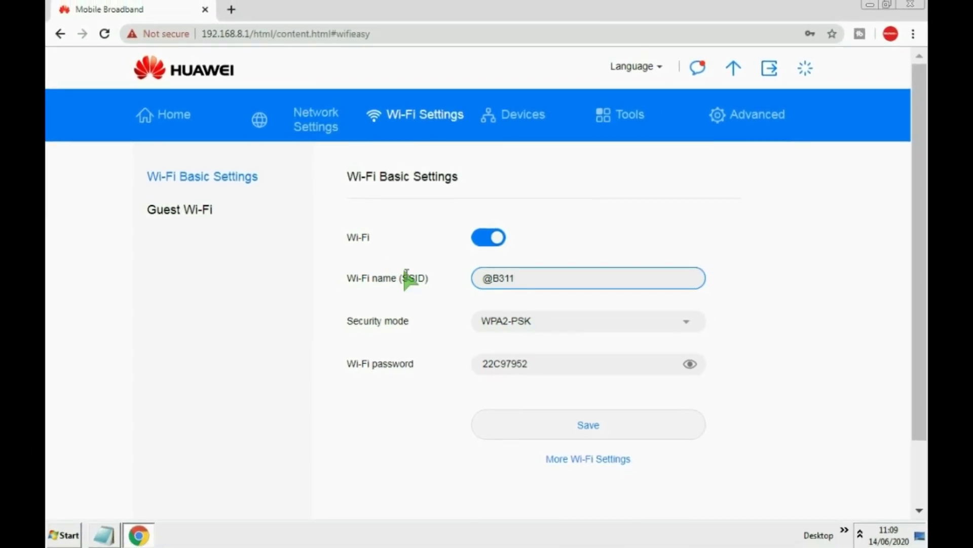
left_click(569, 369)
left_click_drag(569, 369, 445, 367)
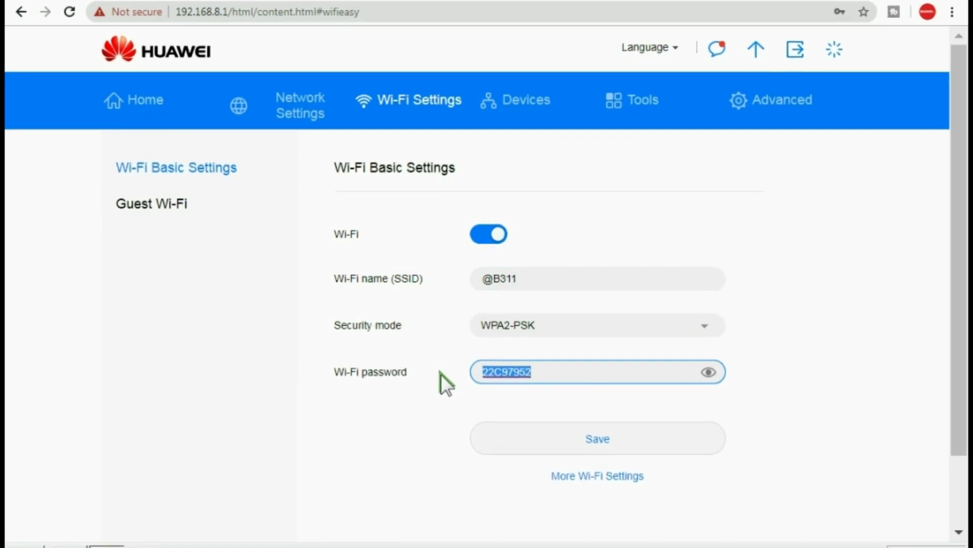
key("ctrl+c")
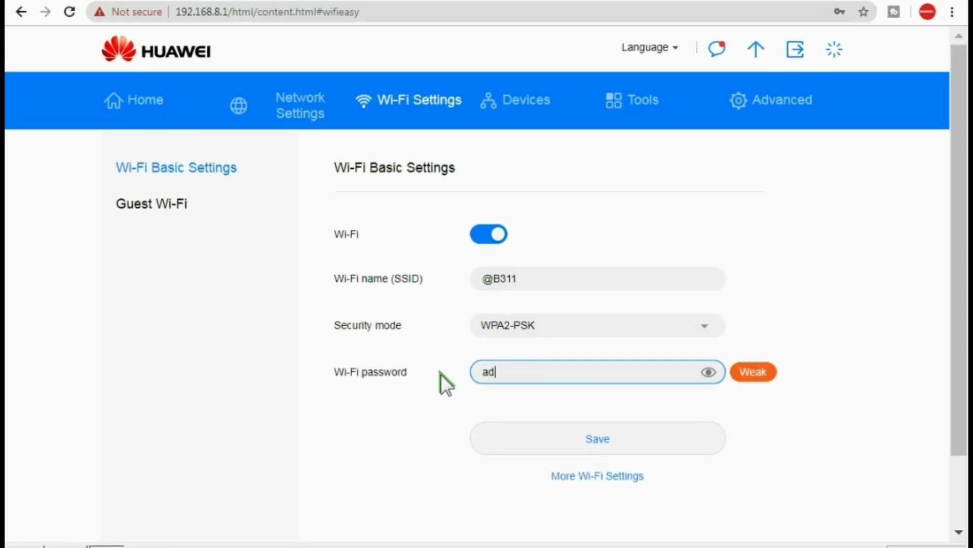
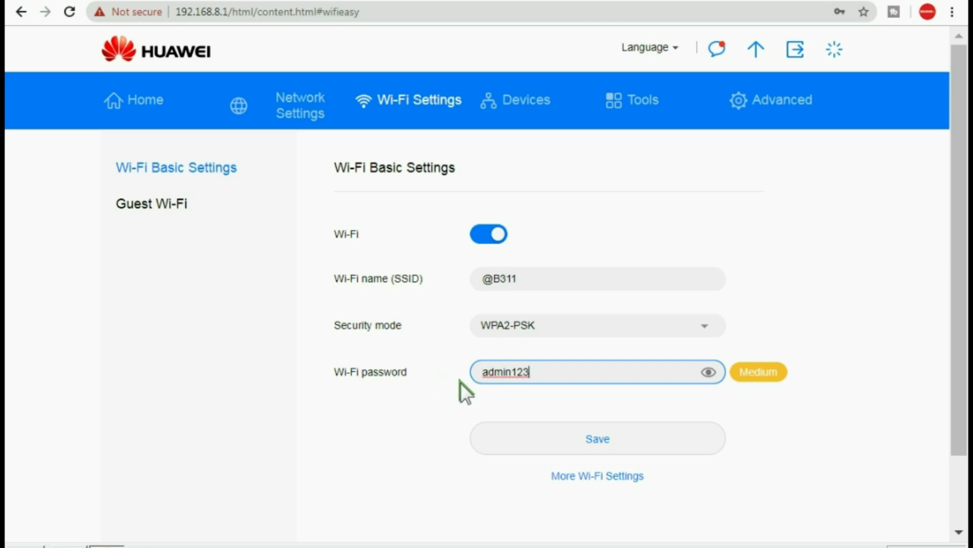
left_click(606, 442)
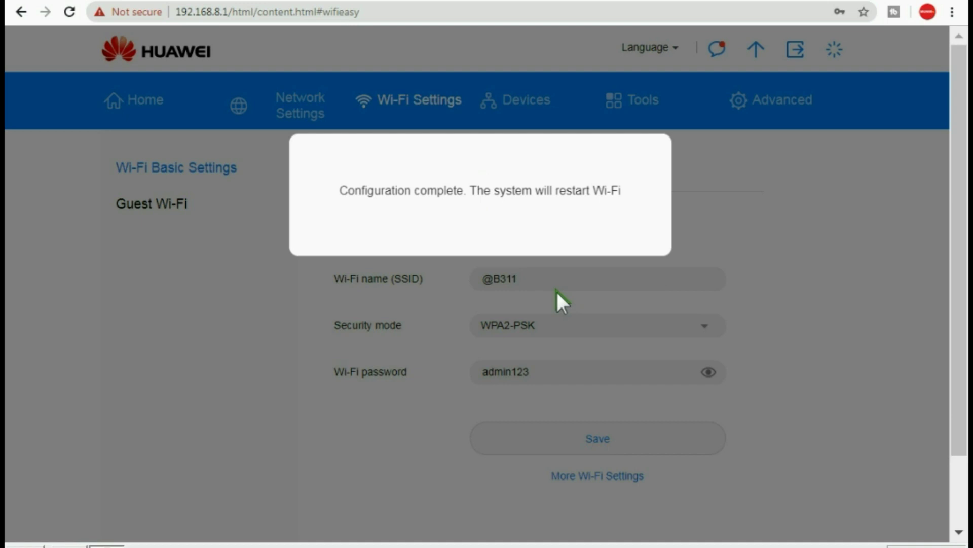
left_click(895, 536)
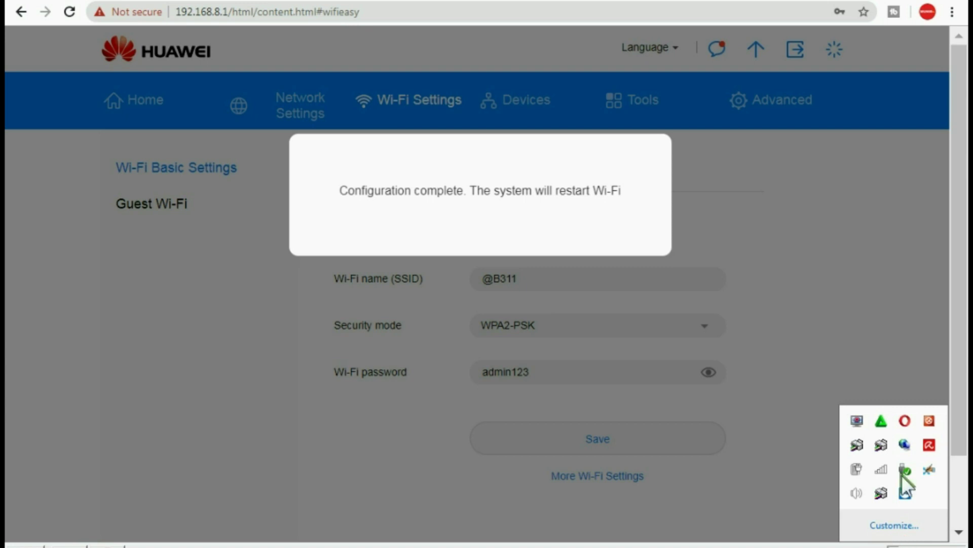
left_click(880, 467)
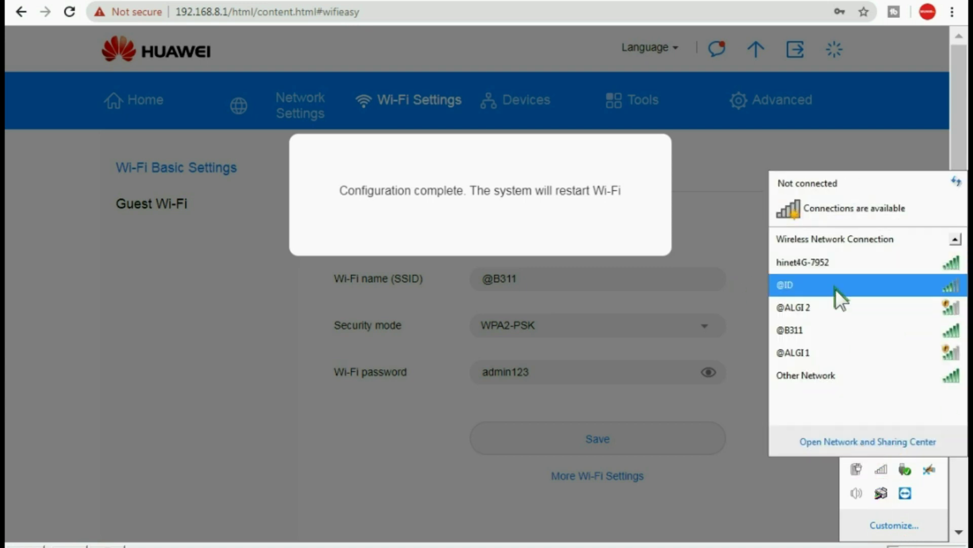
left_click(808, 330)
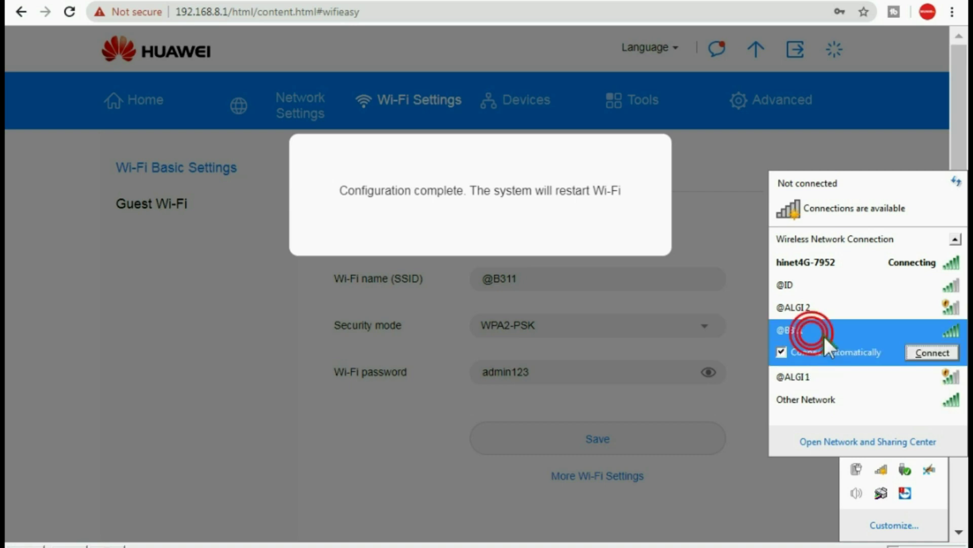
left_click(936, 351)
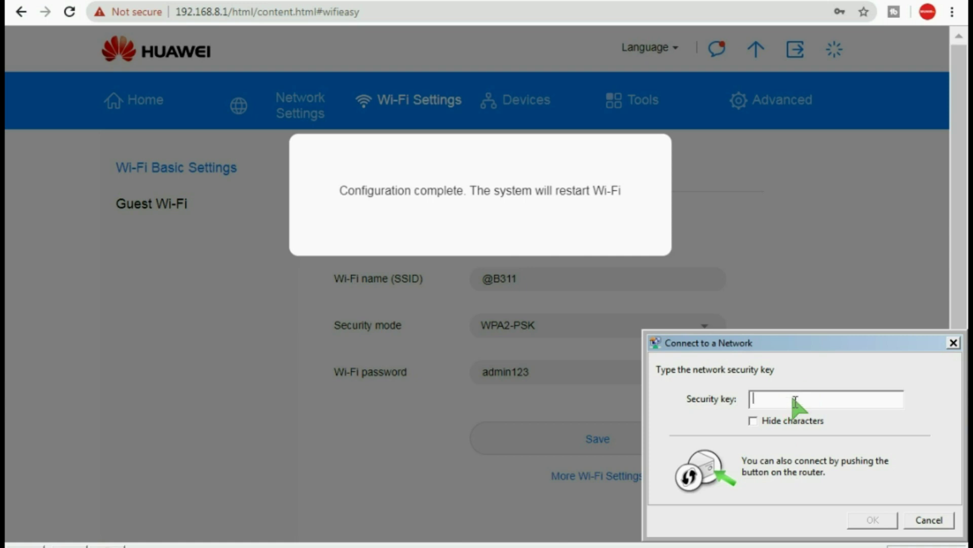
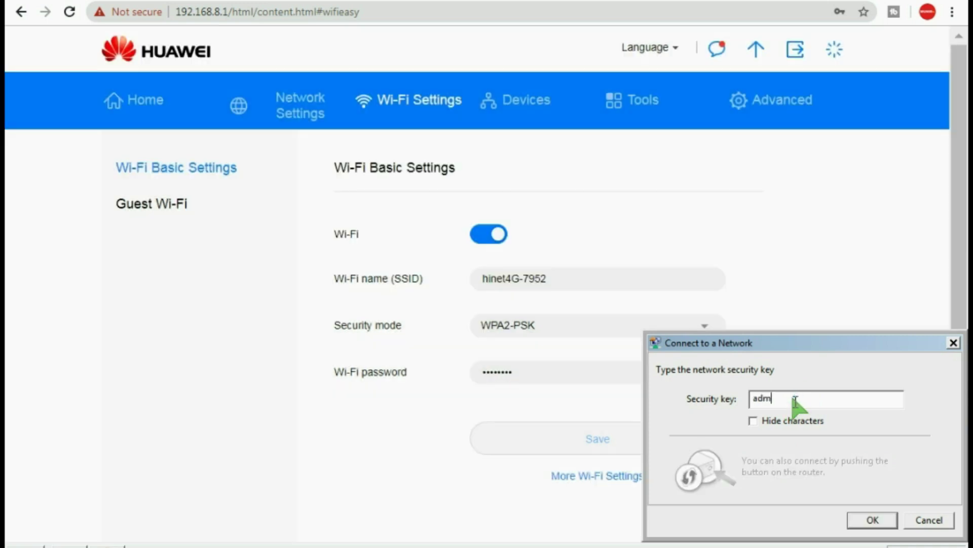
left_click(871, 519)
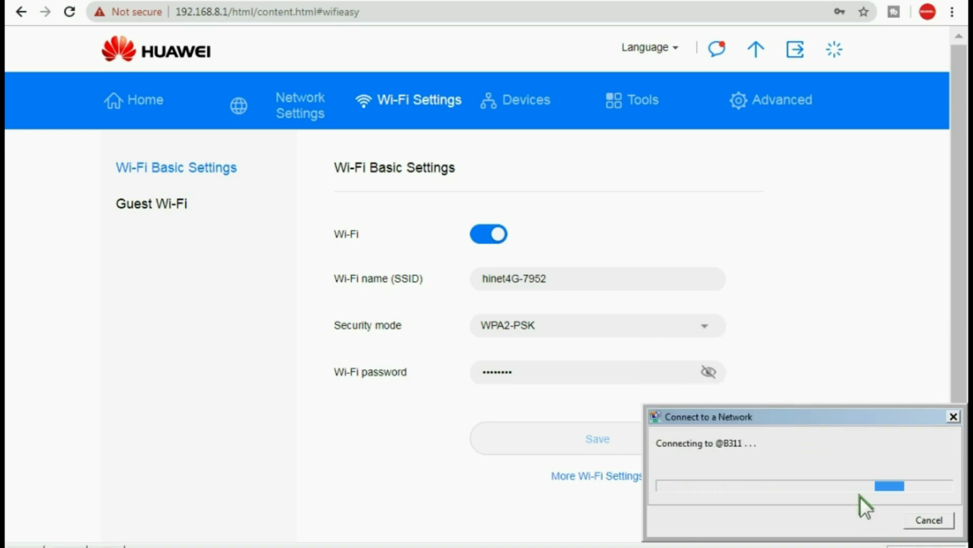
left_click(895, 547)
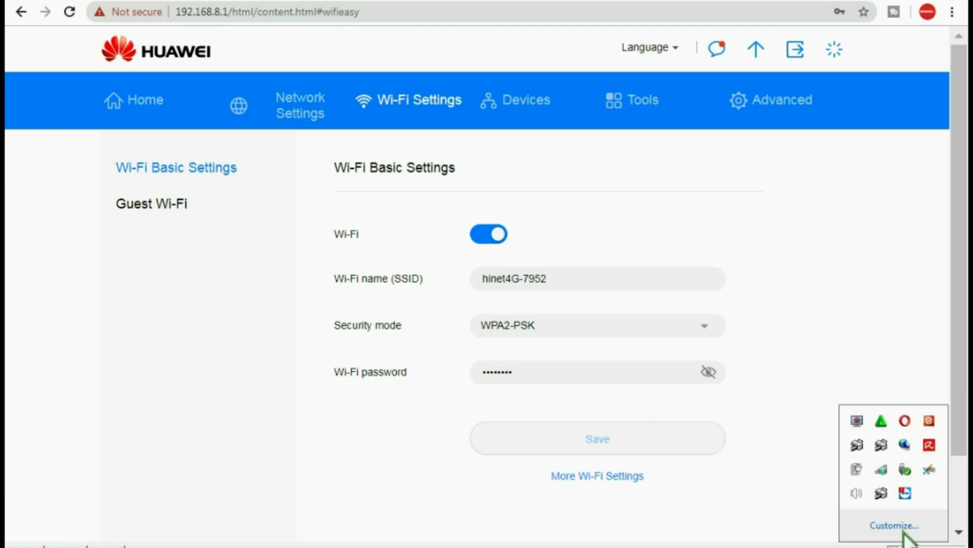
left_click(877, 464)
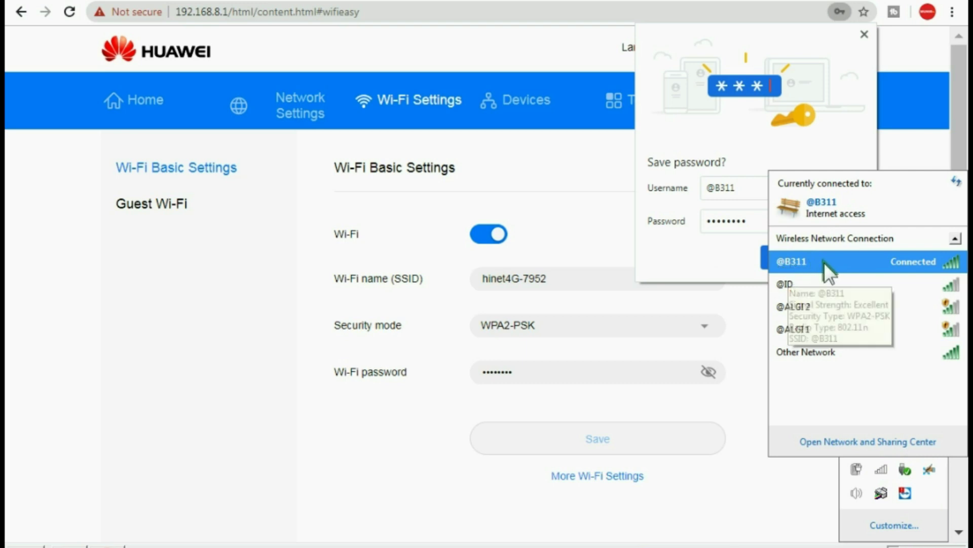
left_click(704, 242)
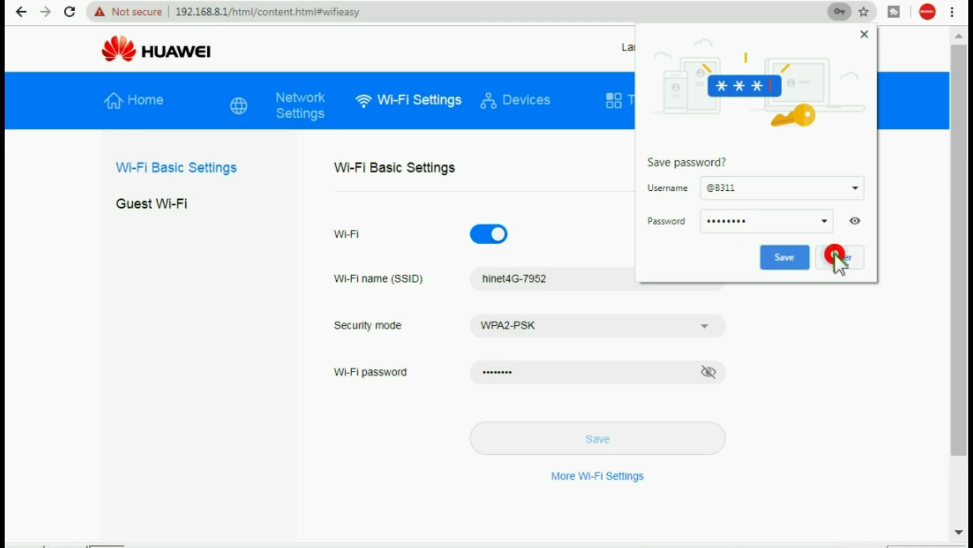
left_click(835, 255)
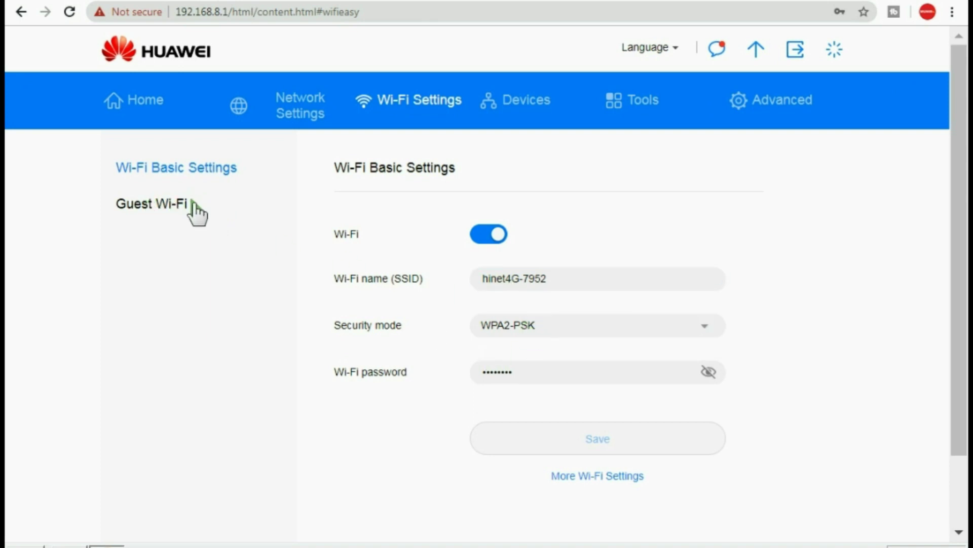
Select Guest Wi-Fi in the Wi-Fi Settings sidebar
left_click(180, 204)
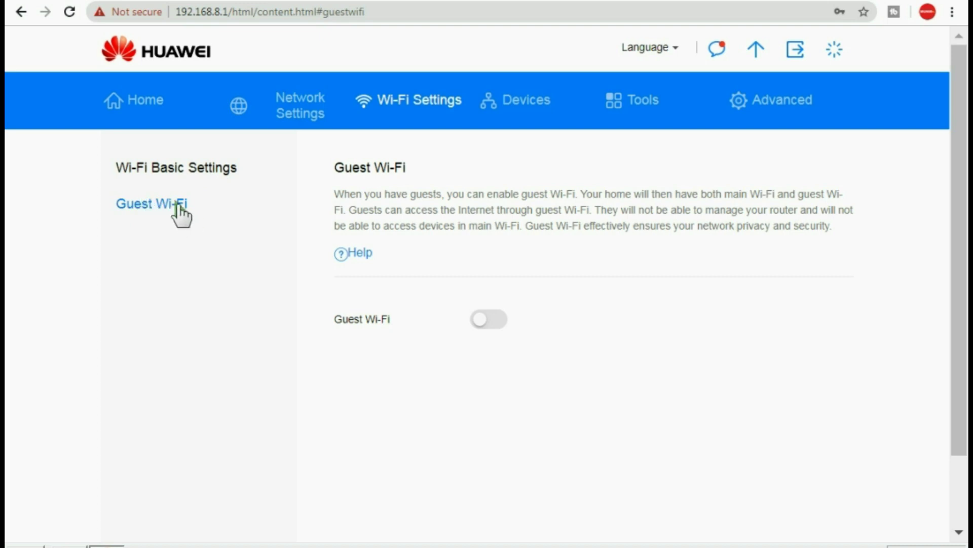
Switch guest Wi-Fi on and set its access duration to Unlimited
left_click(490, 320)
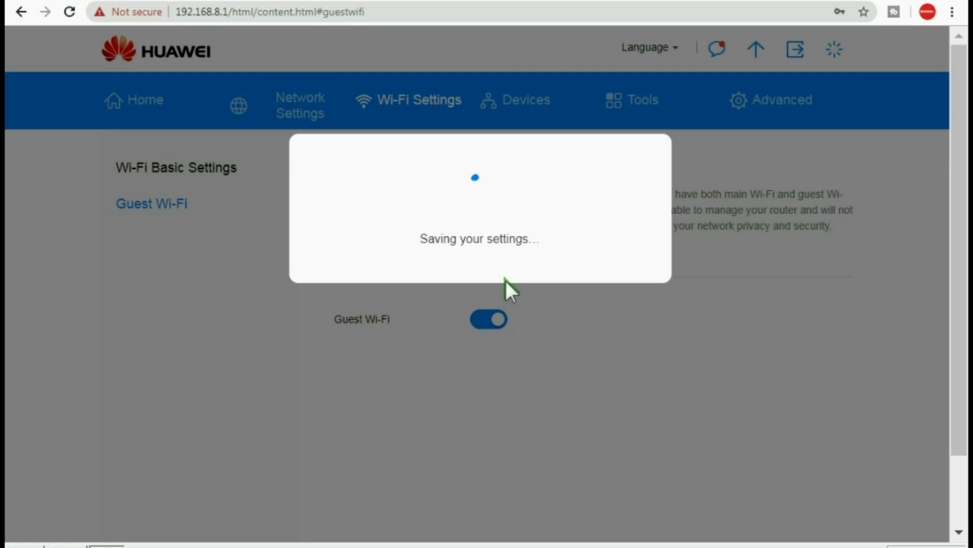
scroll(528, 300, "down", 2)
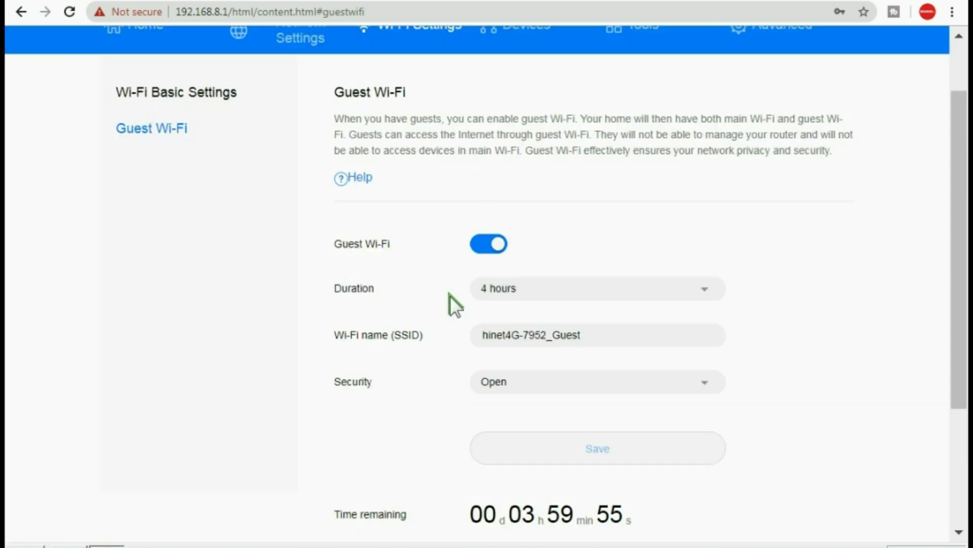
scroll(450, 295, "down", 2)
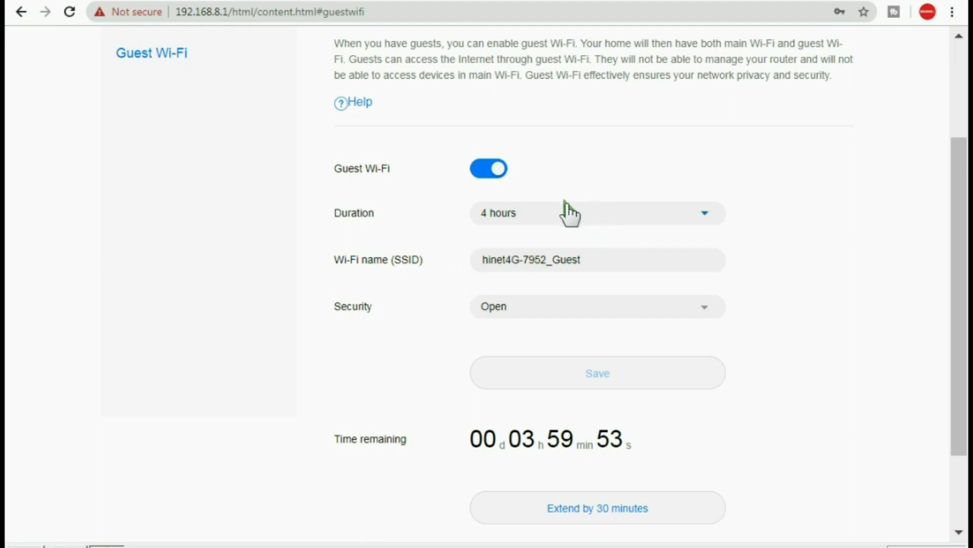
triple_click(589, 260)
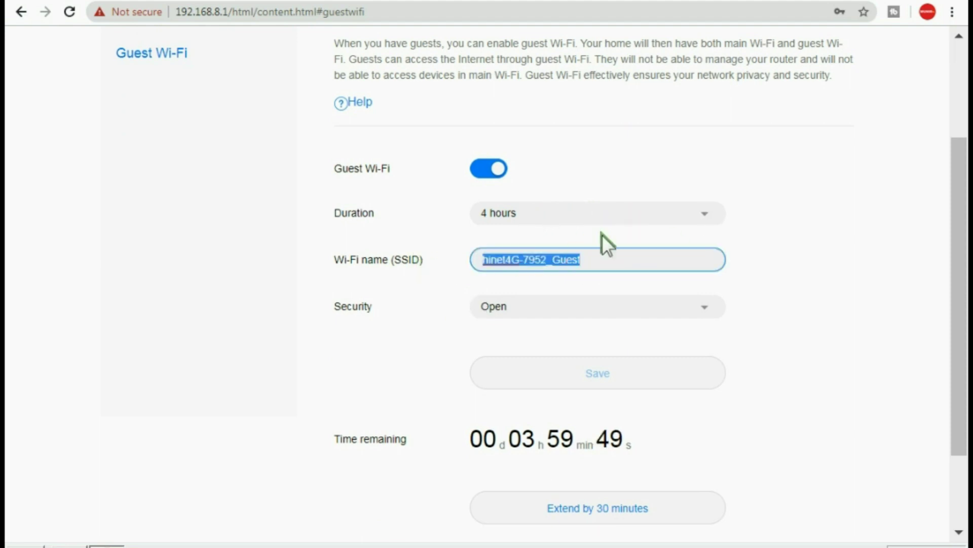
left_click(704, 218)
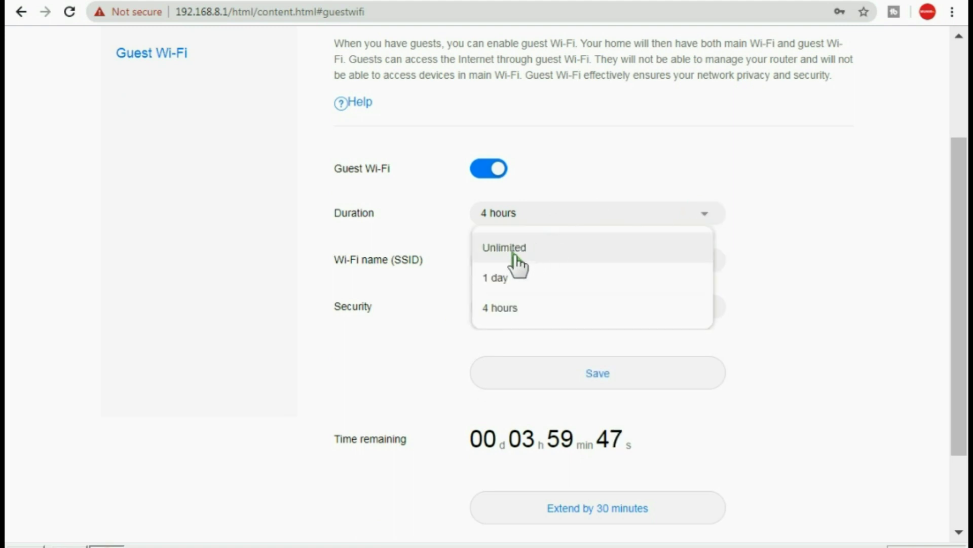
left_click(499, 309)
left_click(497, 213)
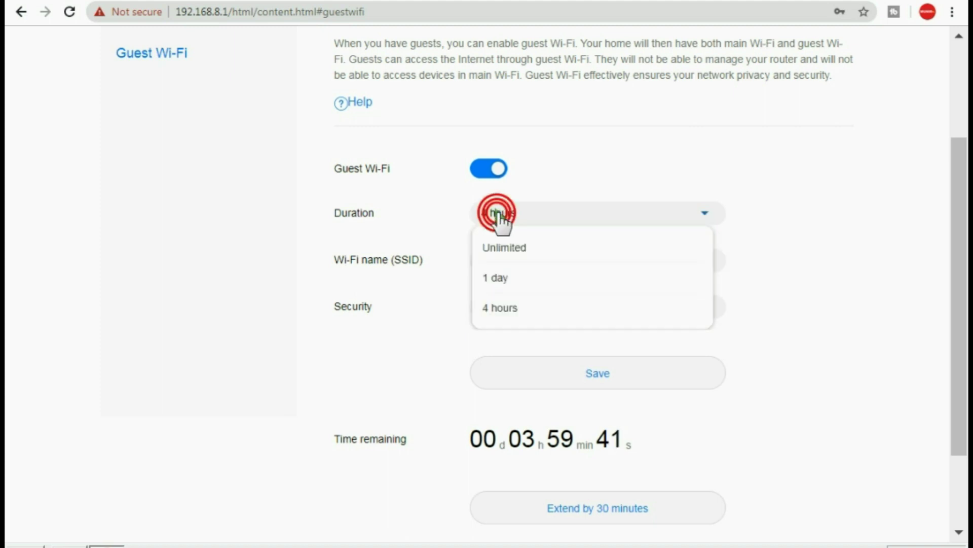
left_click(506, 250)
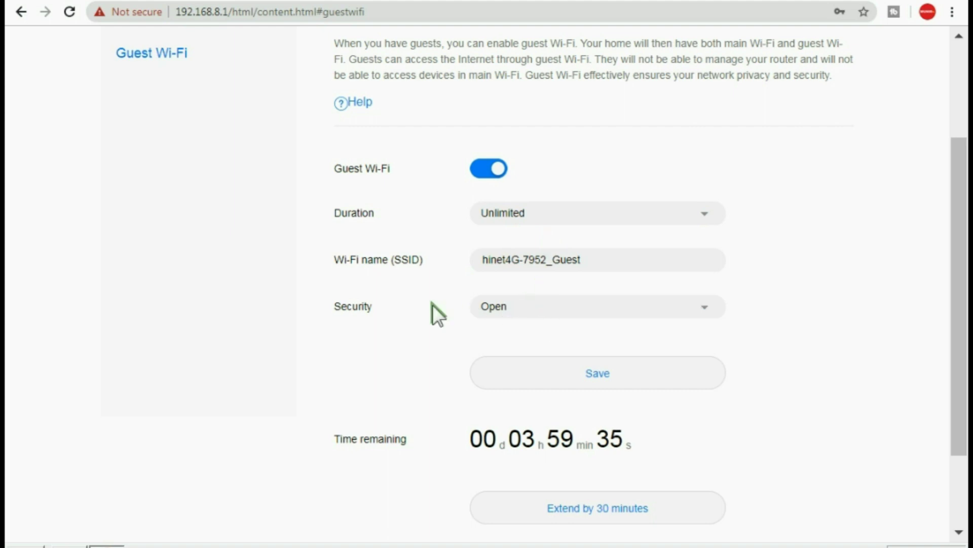
Set the guest network security to Encrypted and focus its Wi-Fi password field
left_click(531, 310)
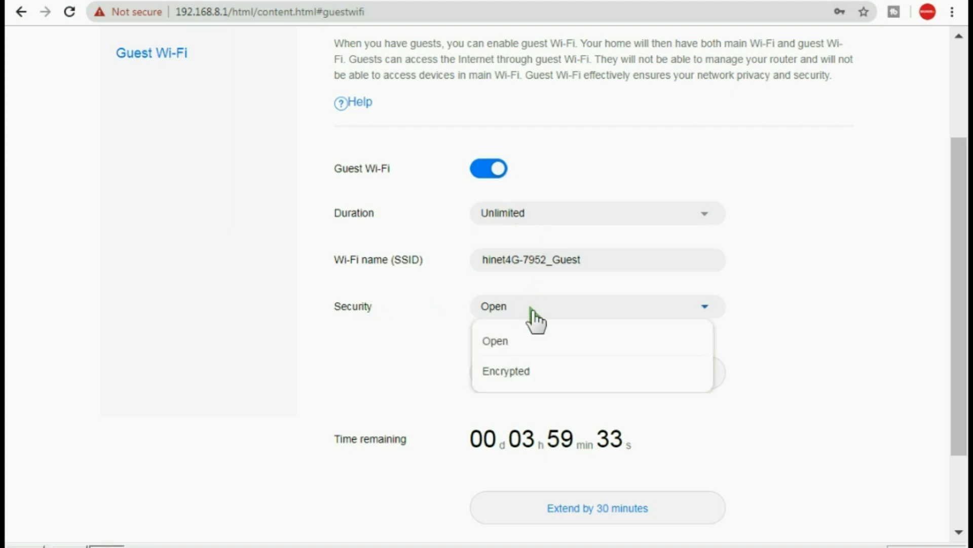
left_click(517, 371)
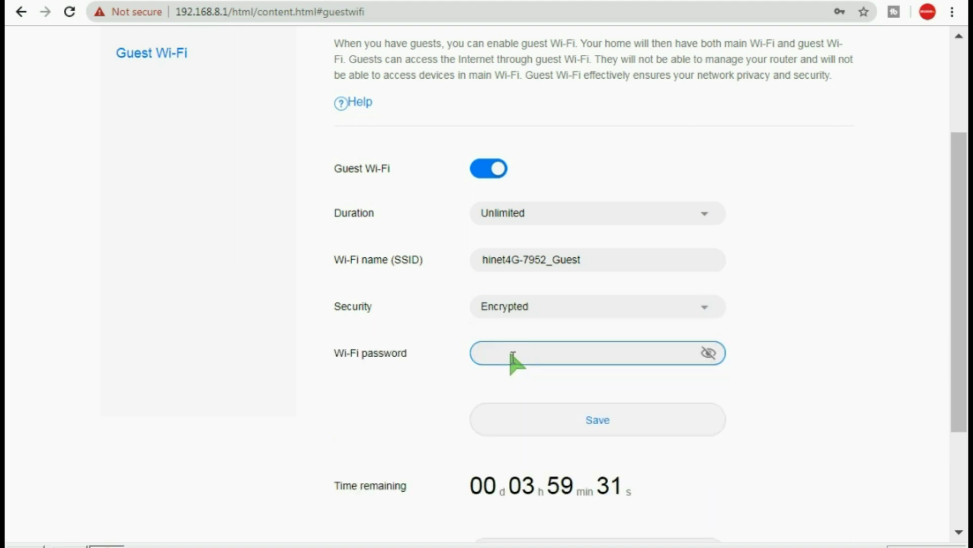
left_click(511, 355)
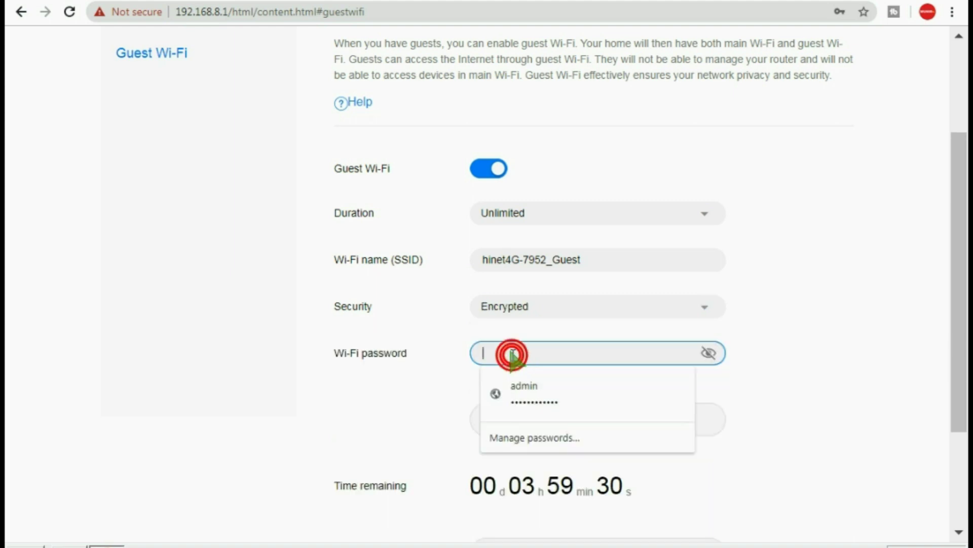
left_click(411, 388)
left_click(494, 345)
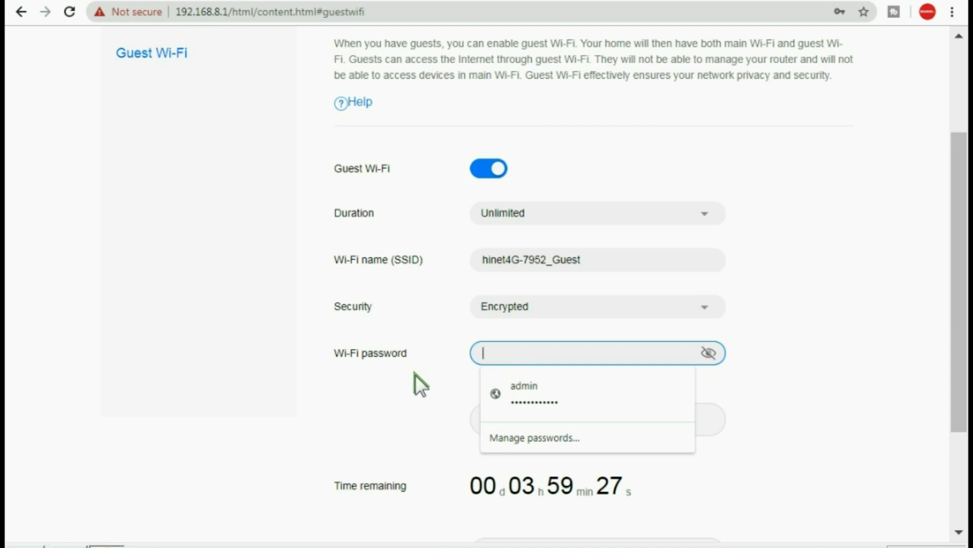
Confirm hinet4G-7952_Guest appears in the Windows wireless network list
left_click(409, 391)
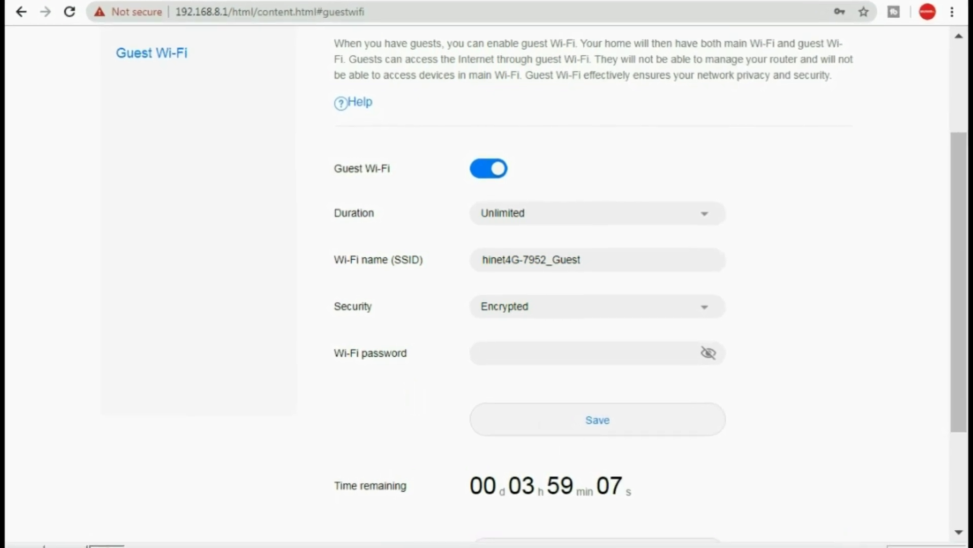
left_click(894, 547)
left_click(877, 469)
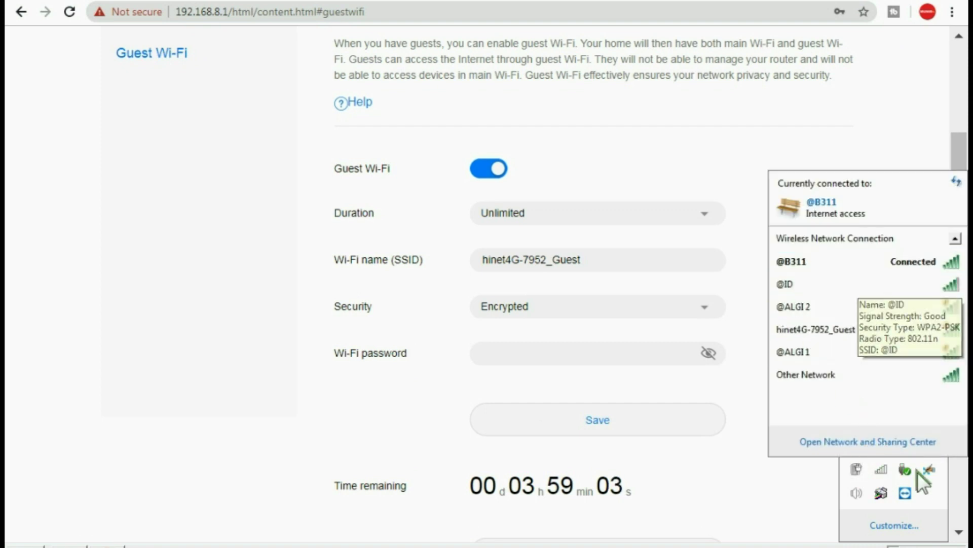
left_click(226, 272)
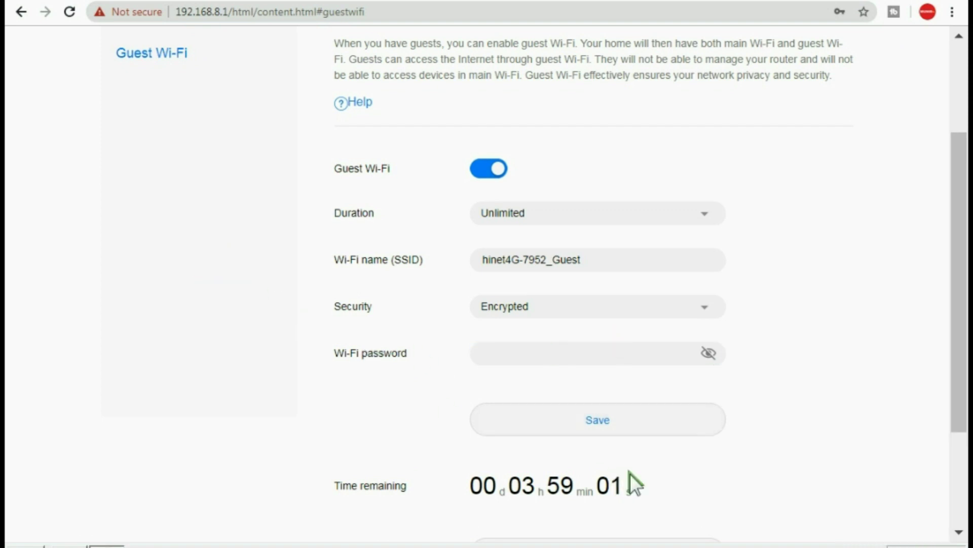
Select the guest SSID text, then switch guest Wi-Fi off
left_click(583, 259)
left_click_drag(583, 258, 459, 270)
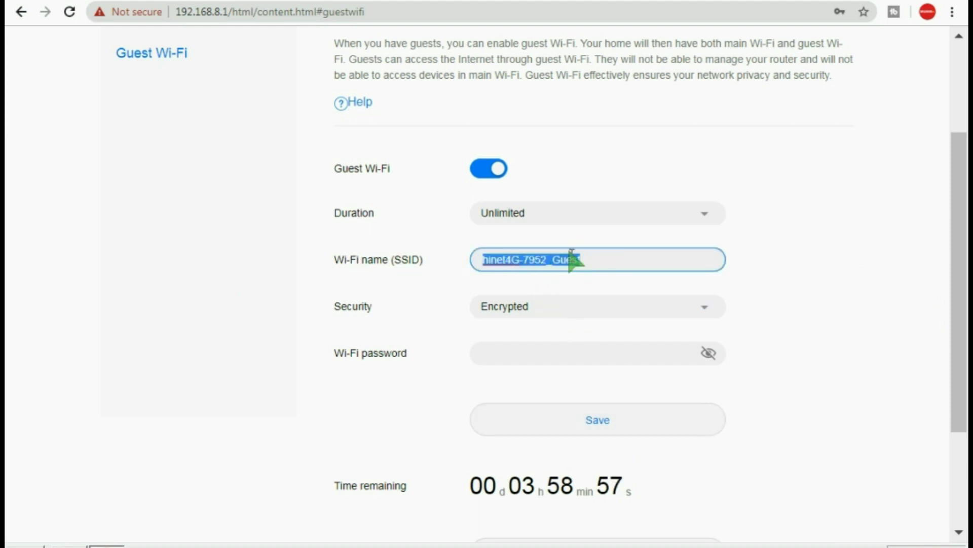
left_click(553, 259)
triple_click(532, 256)
left_click(478, 168)
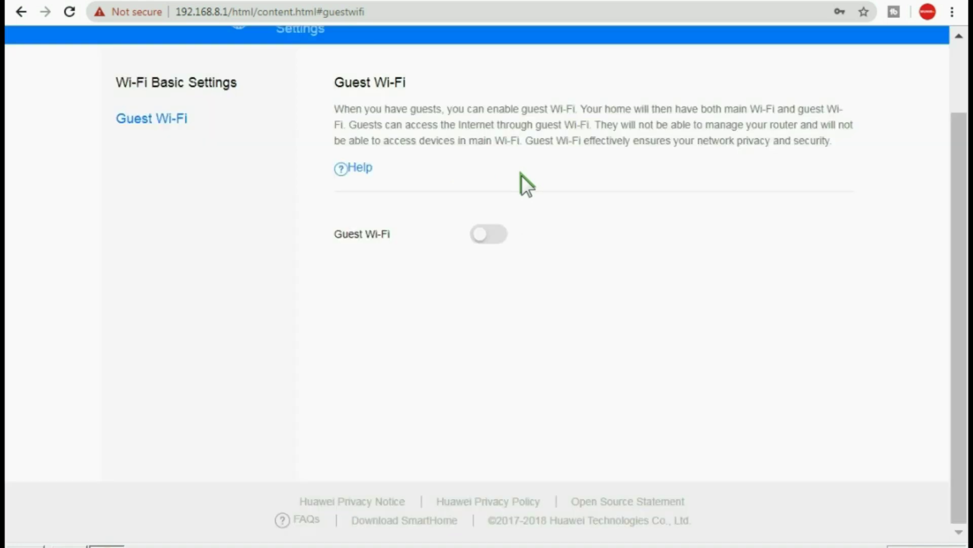
Return to the top of the Guest Wi-Fi page once saving finishes, guest Wi-Fi still off
scroll(381, 381, "up", 2)
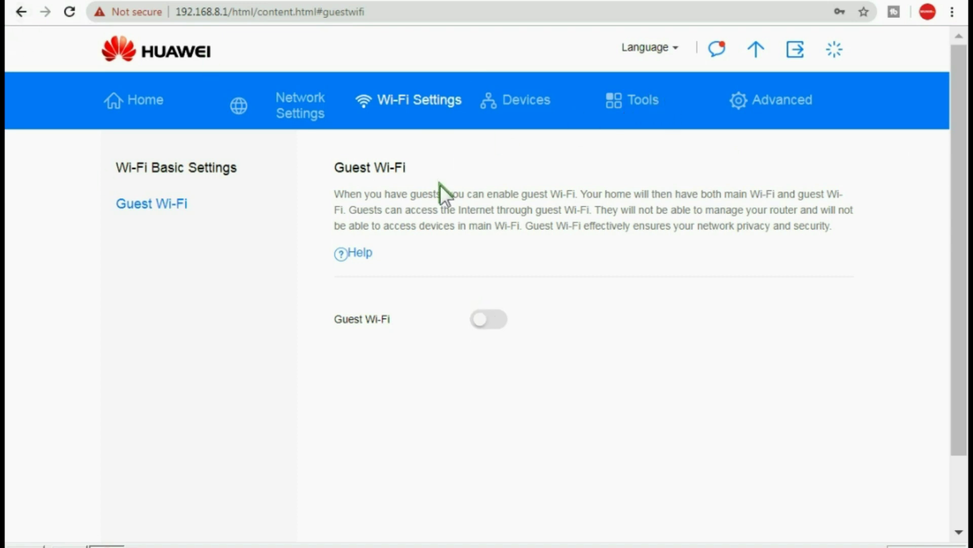
Check the online and offline devices list, then go to Tools' SMS Conversation page with 6 messages
left_click(521, 105)
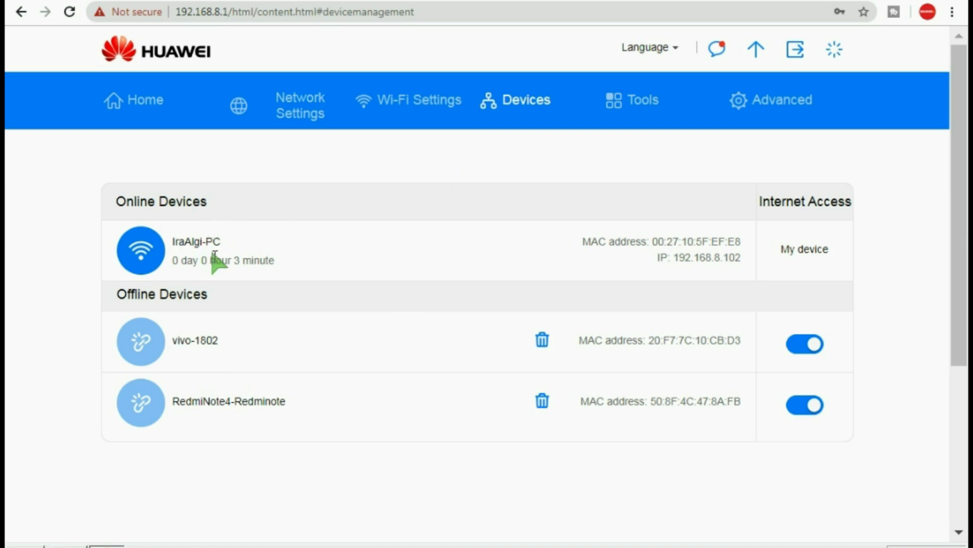
left_click(646, 104)
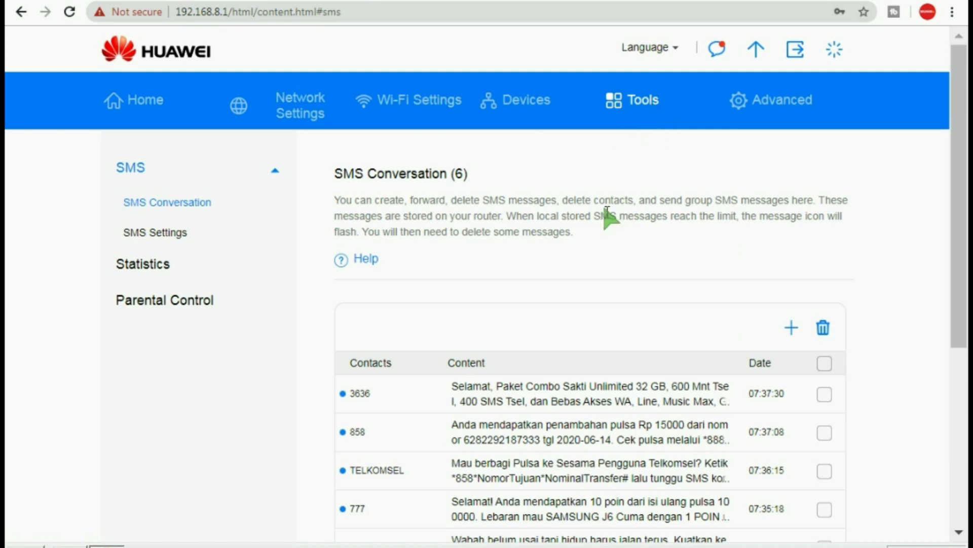
Collapse and re-expand the SMS menu to show the SMS conversation list
left_click(132, 170)
left_click(132, 169)
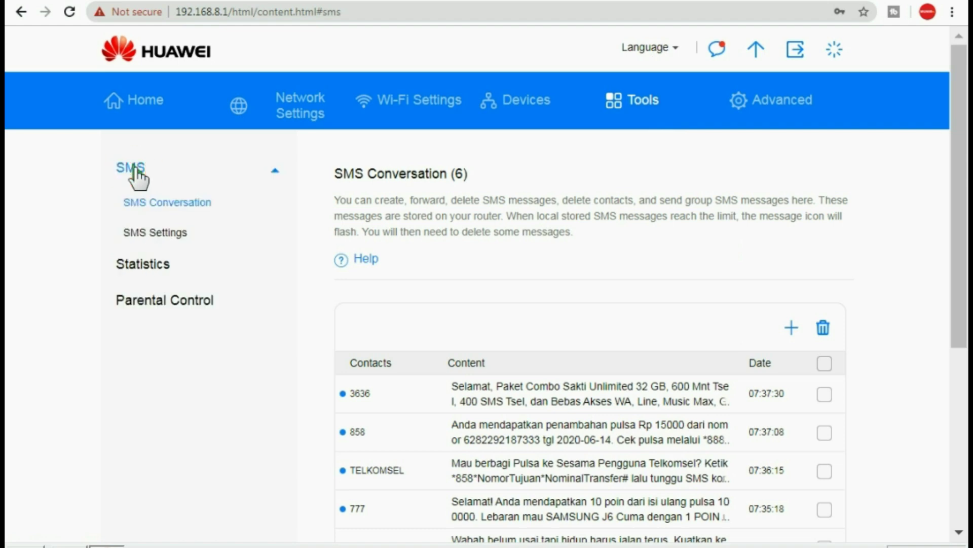
left_click(133, 169)
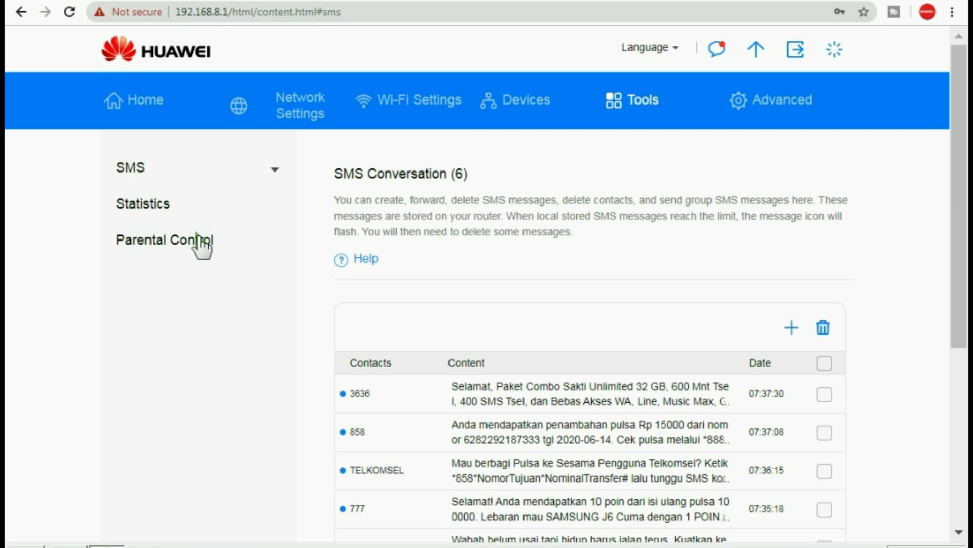
left_click(131, 169)
left_click(158, 203)
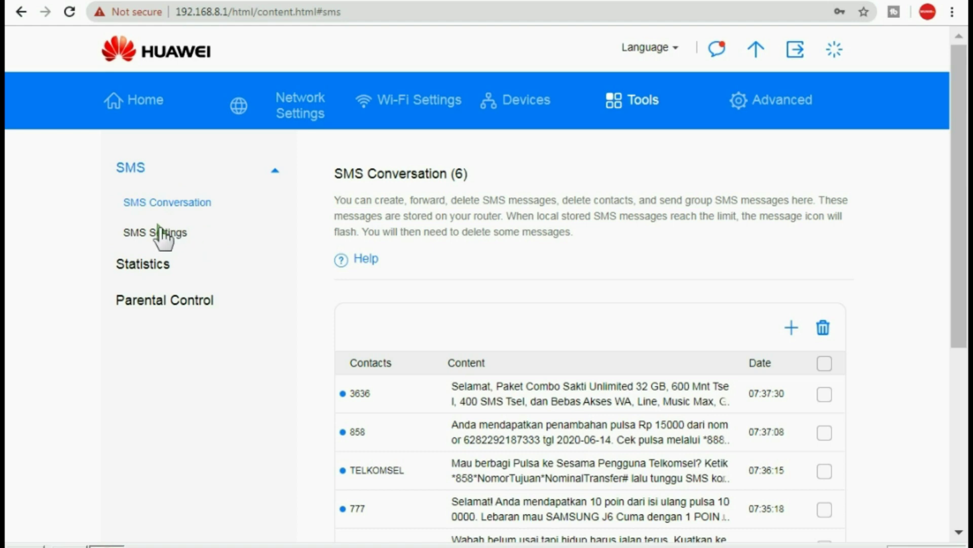
Look over the SMS settings, then open Statistics showing 274.51KB current and 60.19MB monthly usage
left_click(160, 232)
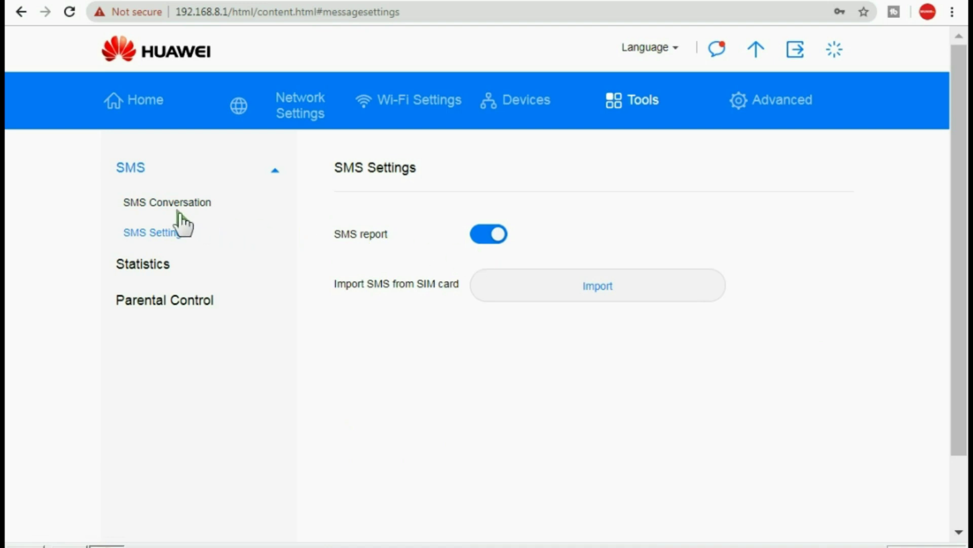
left_click(180, 128)
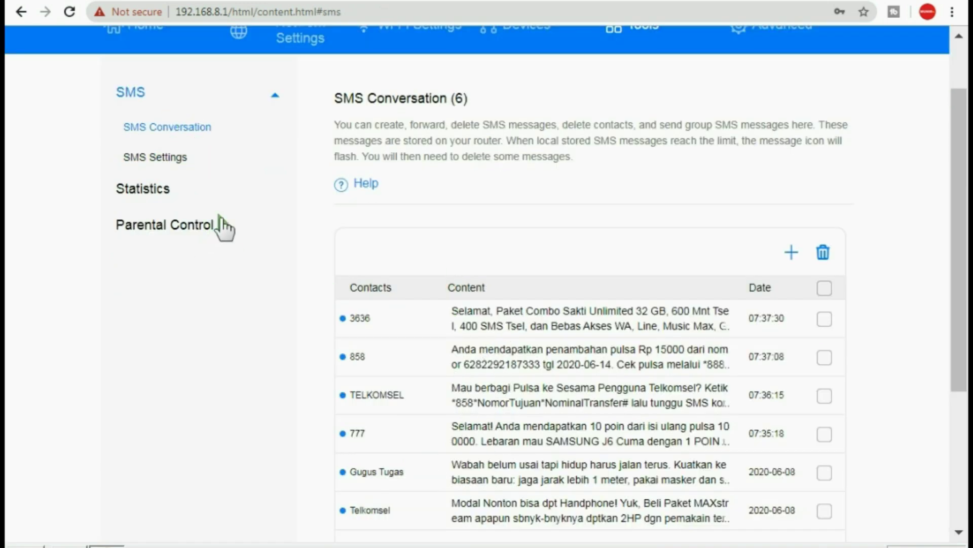
left_click(172, 159)
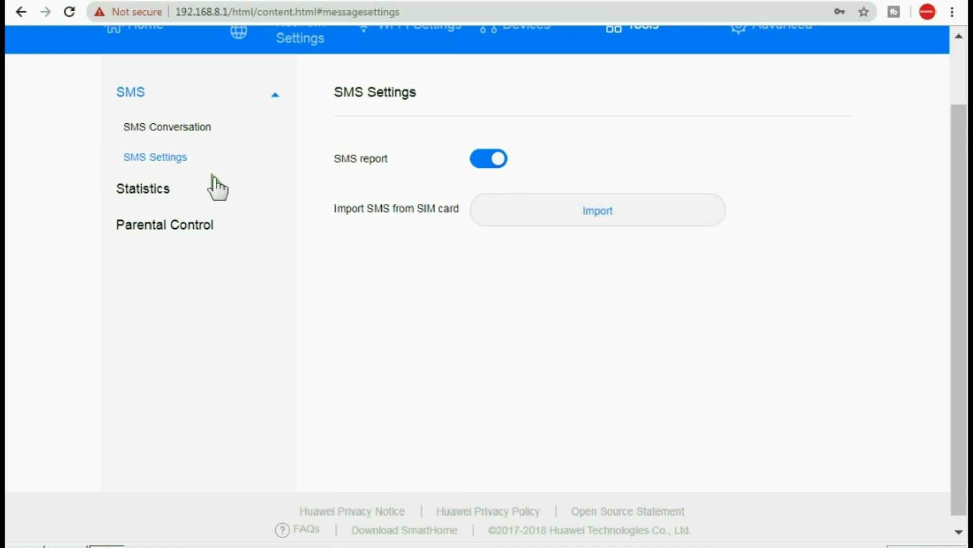
left_click(148, 187)
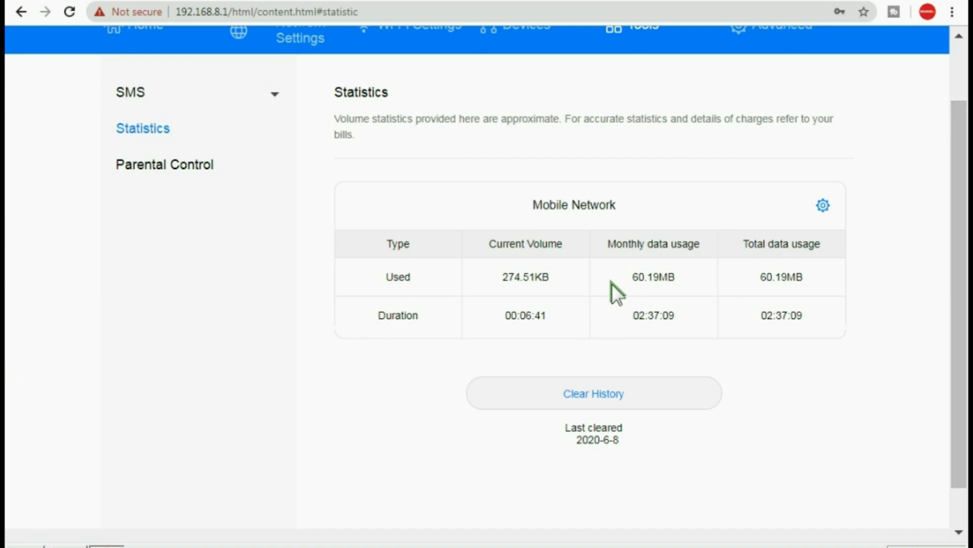
left_click(822, 204)
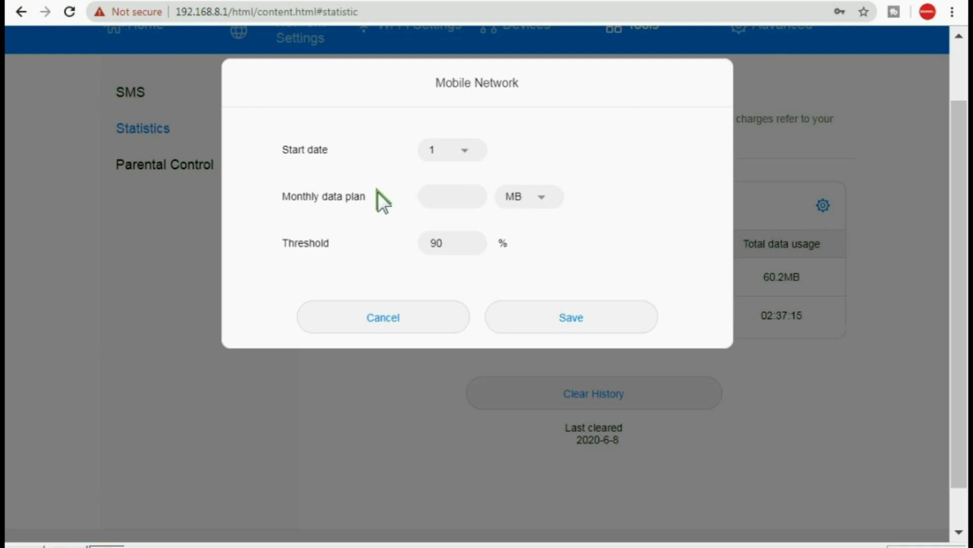
left_click(461, 201)
left_click(395, 147)
left_click(452, 188)
left_click(465, 149)
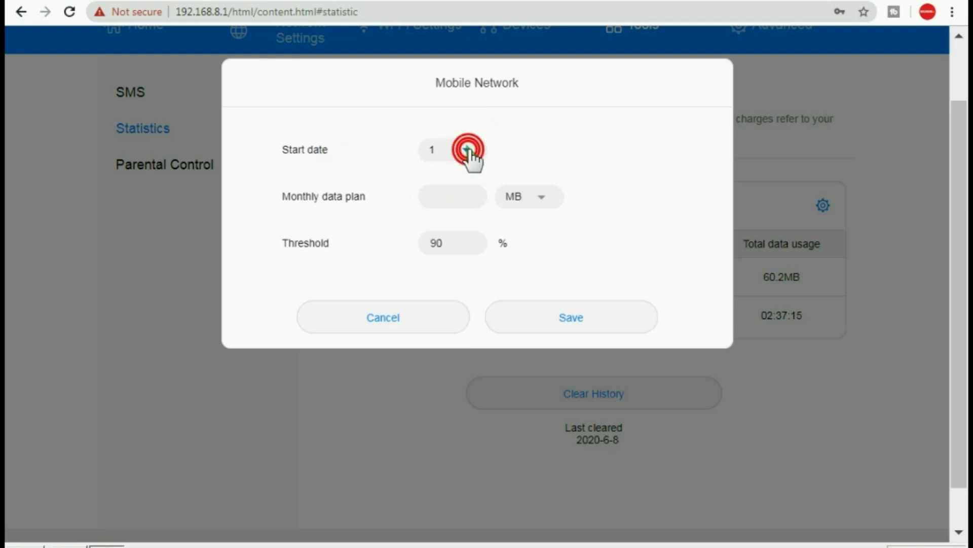
left_click(431, 197)
left_click(460, 151)
left_click(443, 175)
left_click(445, 197)
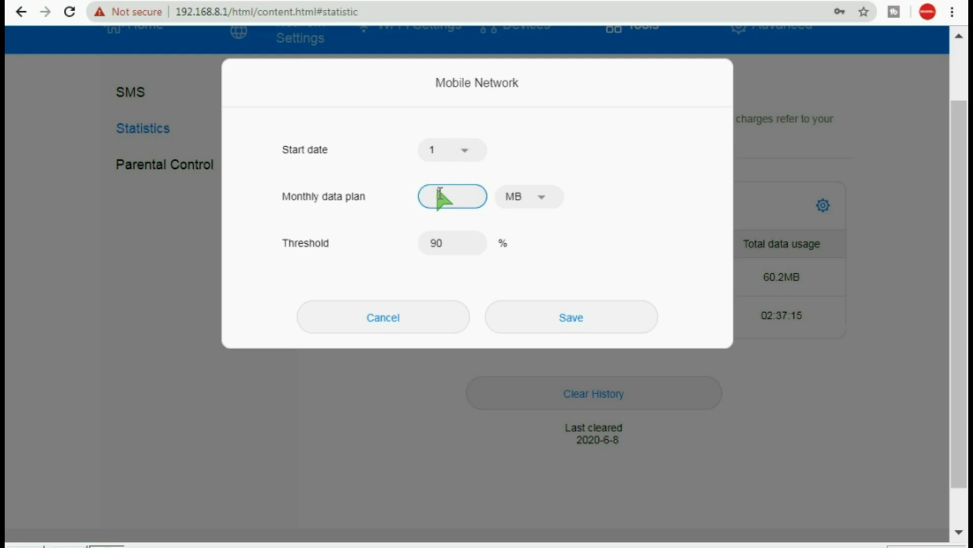
type("50")
double_click(451, 243)
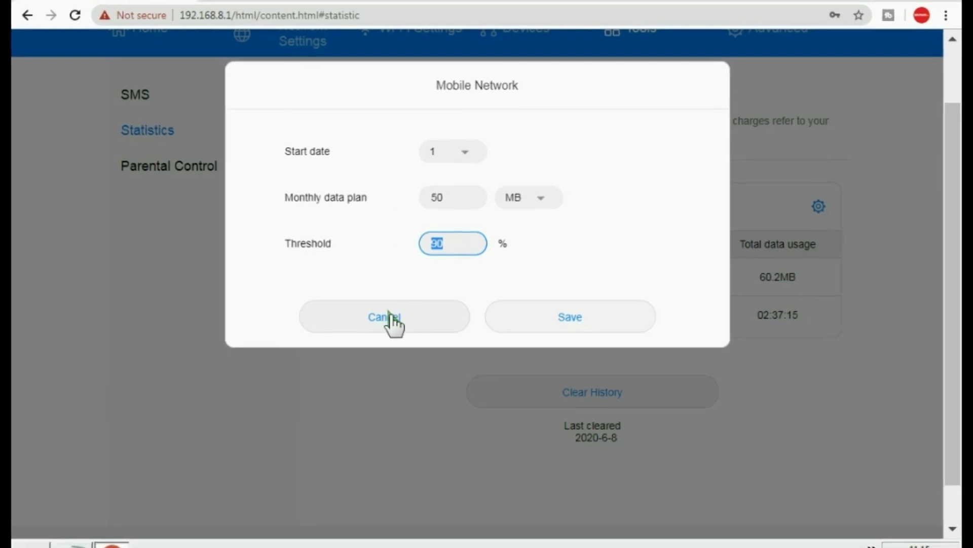
left_click(389, 316)
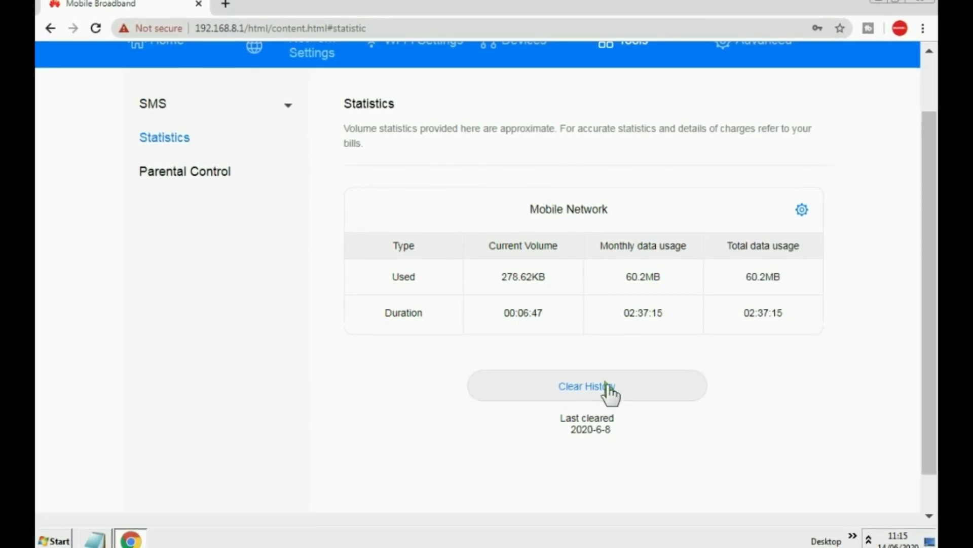
Clear the usage history and reload Statistics so everything reads 0B and 00:00:00, cleared 2020-6-14
left_click(603, 384)
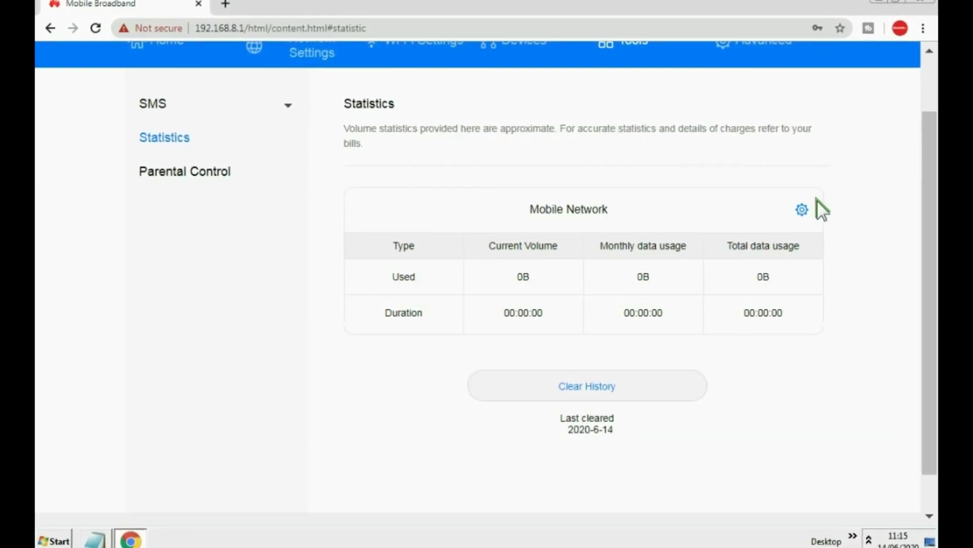
left_click(176, 140)
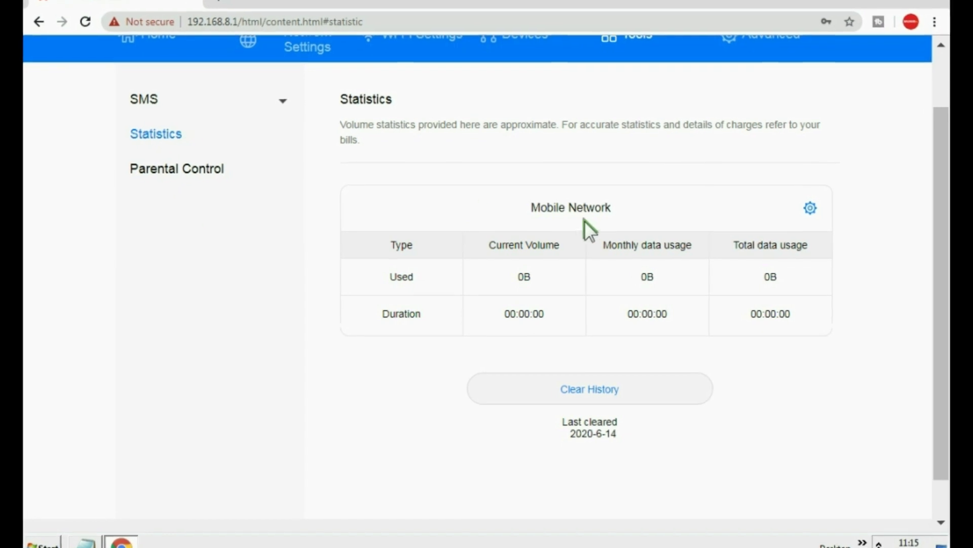
left_click(816, 207)
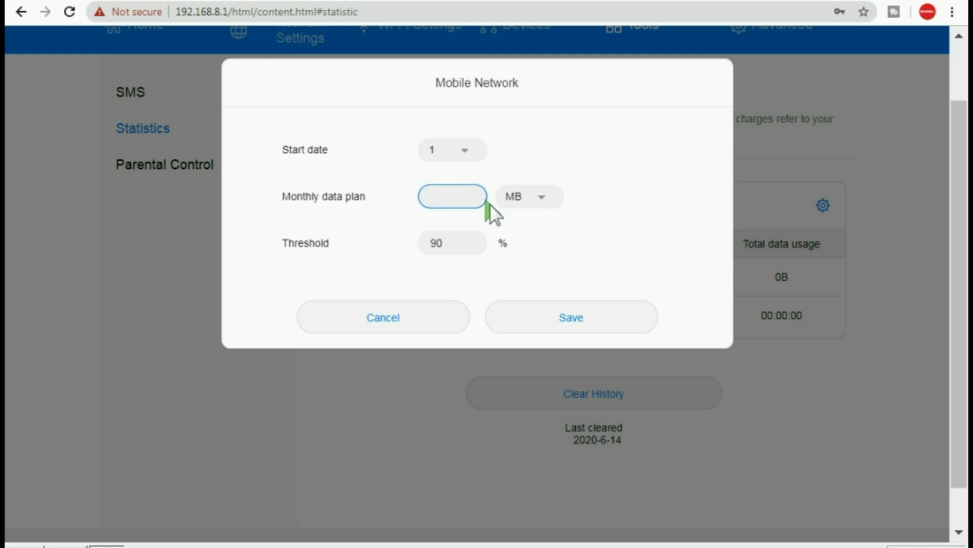
left_click(542, 196)
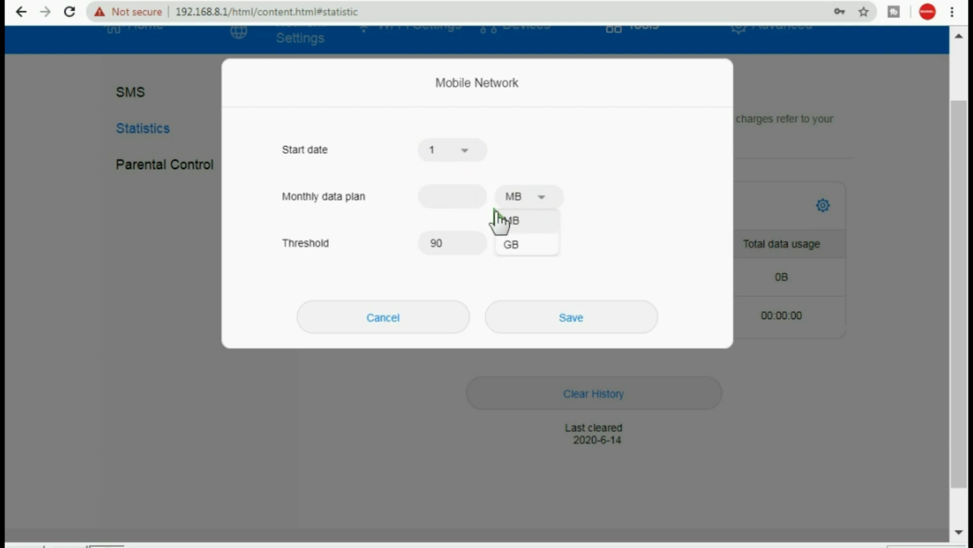
left_click(444, 244)
left_click(611, 198)
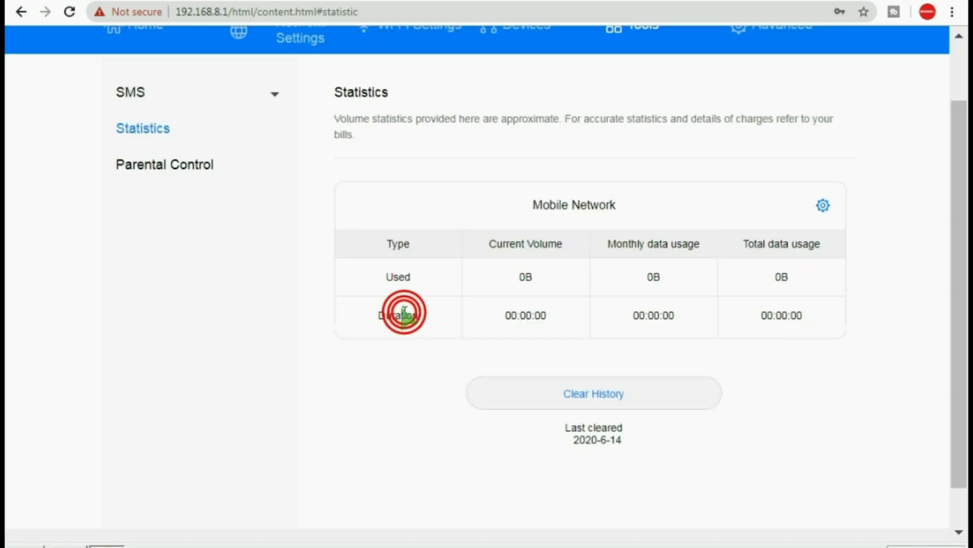
left_click(406, 315)
Draft a Parental Control access-time rule for vivo-1802, then cancel it, leaving the list empty
left_click(173, 160)
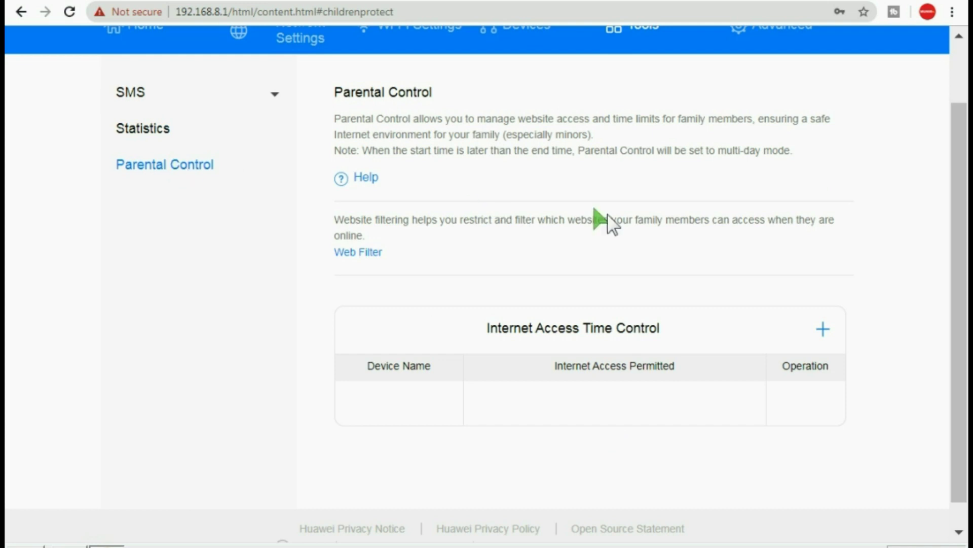
left_click(823, 329)
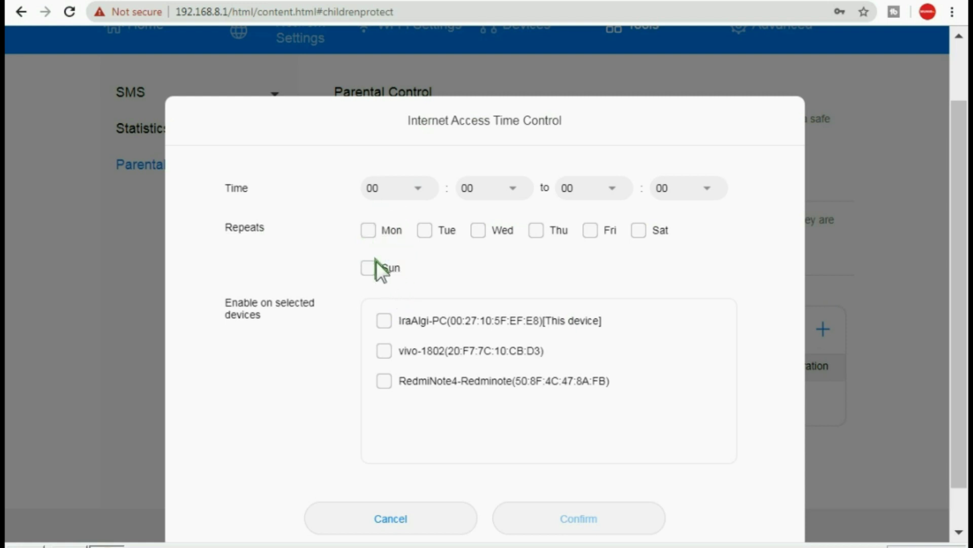
scroll(396, 285, "down", 1)
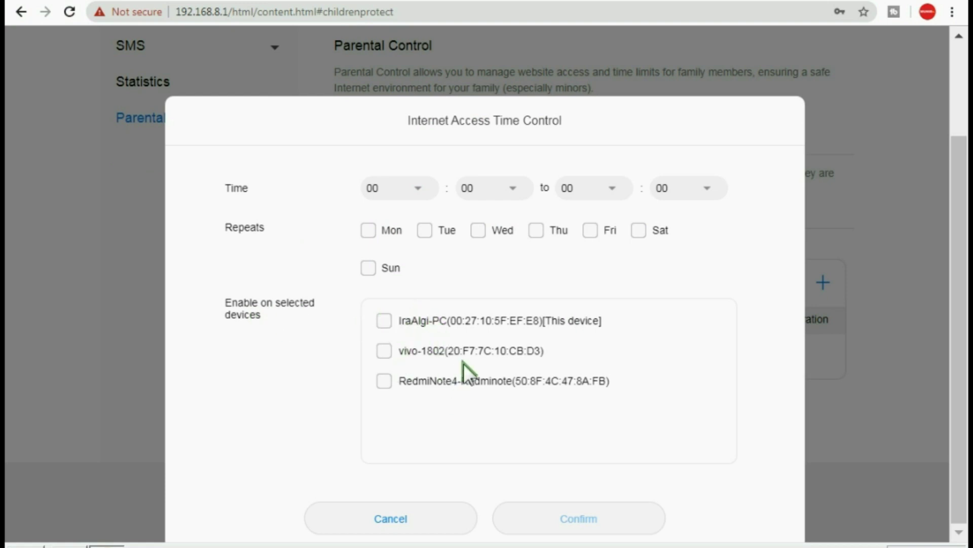
left_click_drag(549, 350, 399, 351)
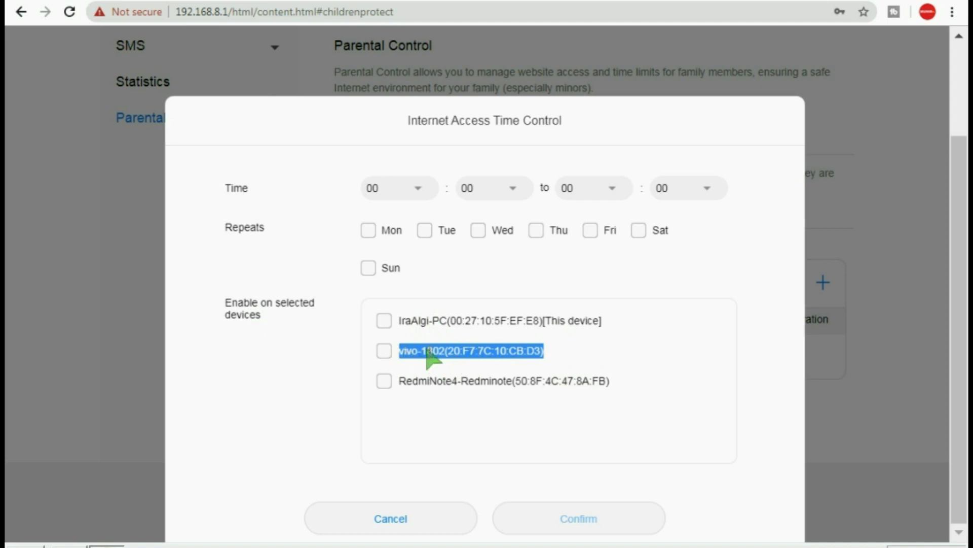
left_click(384, 350)
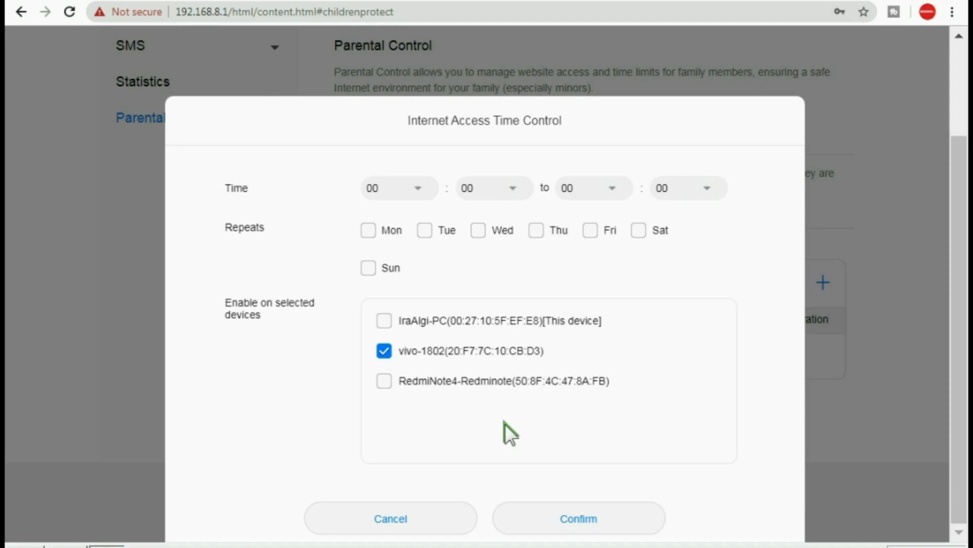
left_click(383, 517)
scroll(489, 363, "up", 2)
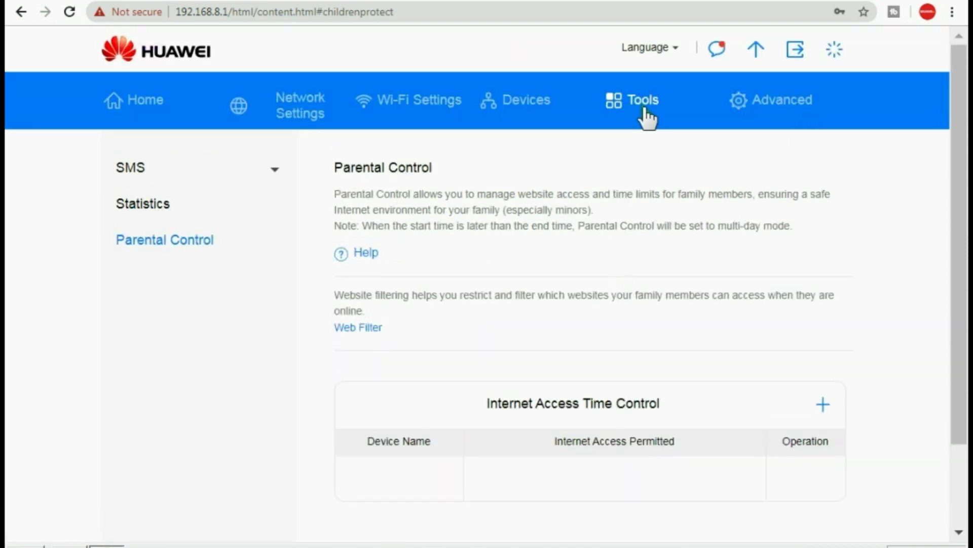
left_click(775, 108)
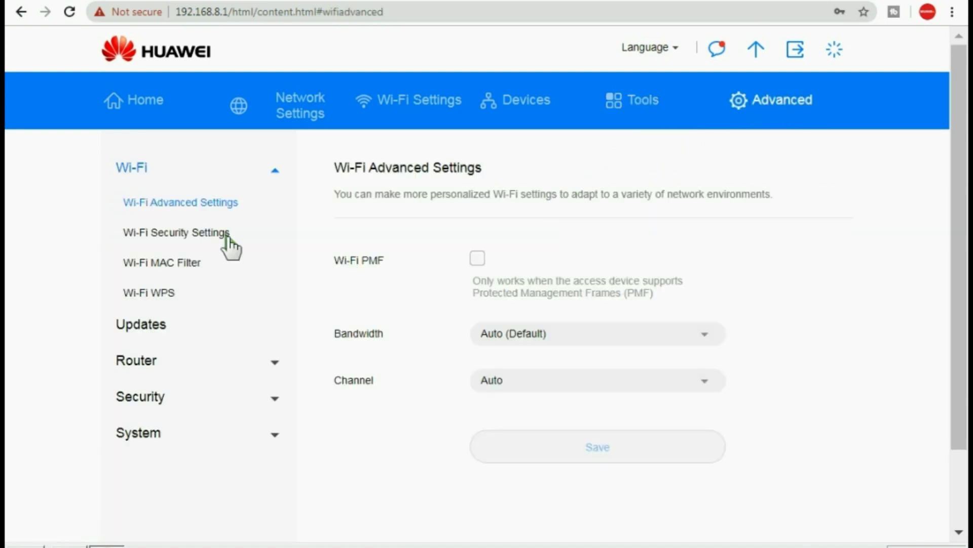
left_click(200, 234)
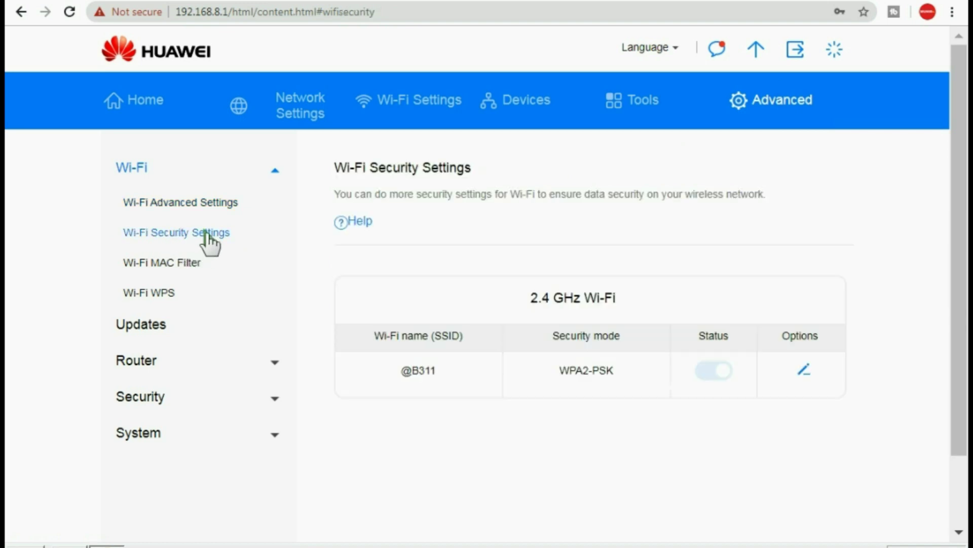
left_click(806, 370)
scroll(655, 343, "down", 3)
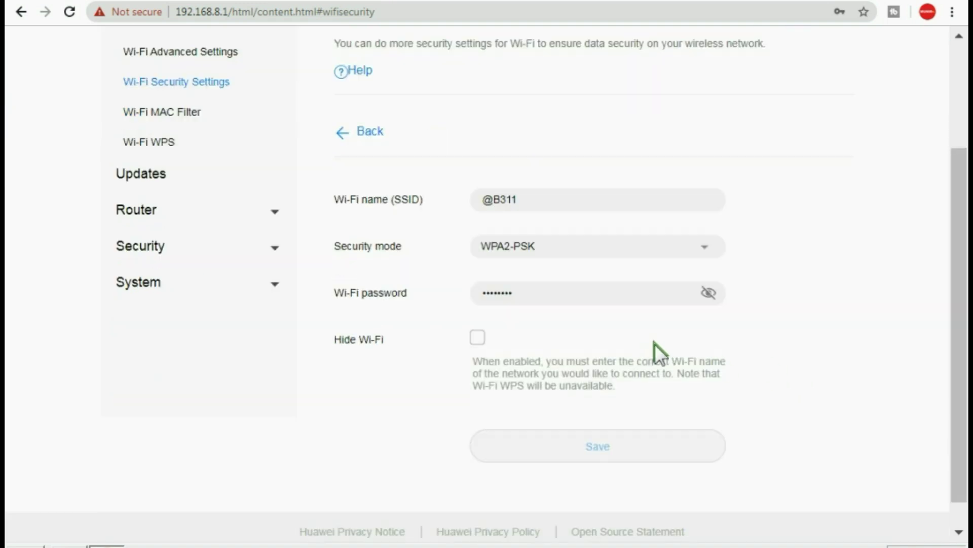
left_click(710, 295)
left_click(578, 300)
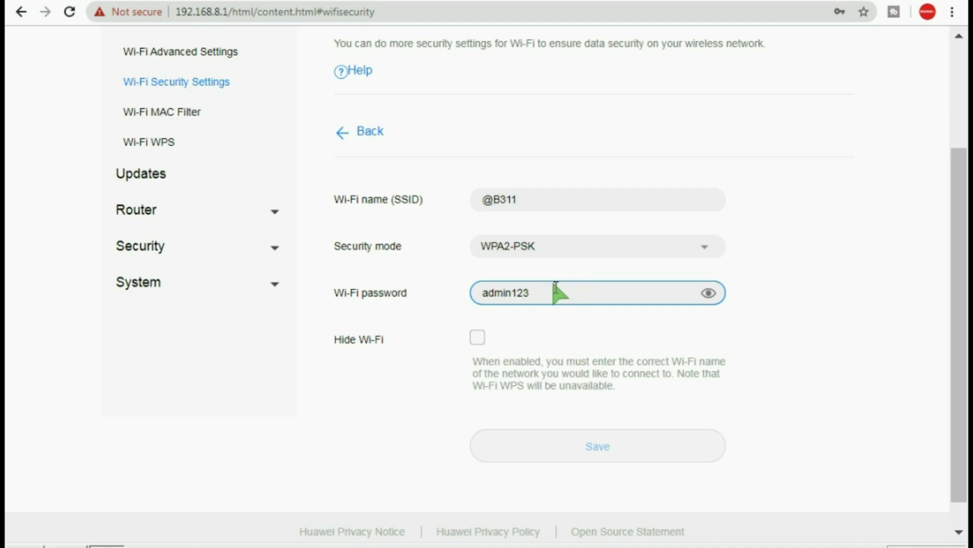
left_click(747, 301)
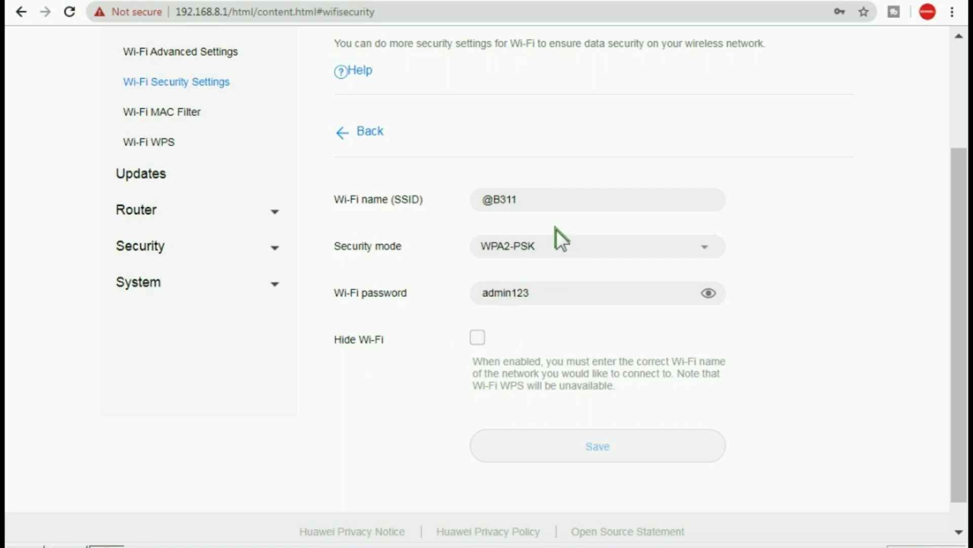
left_click(542, 287)
left_click_drag(535, 199, 424, 199)
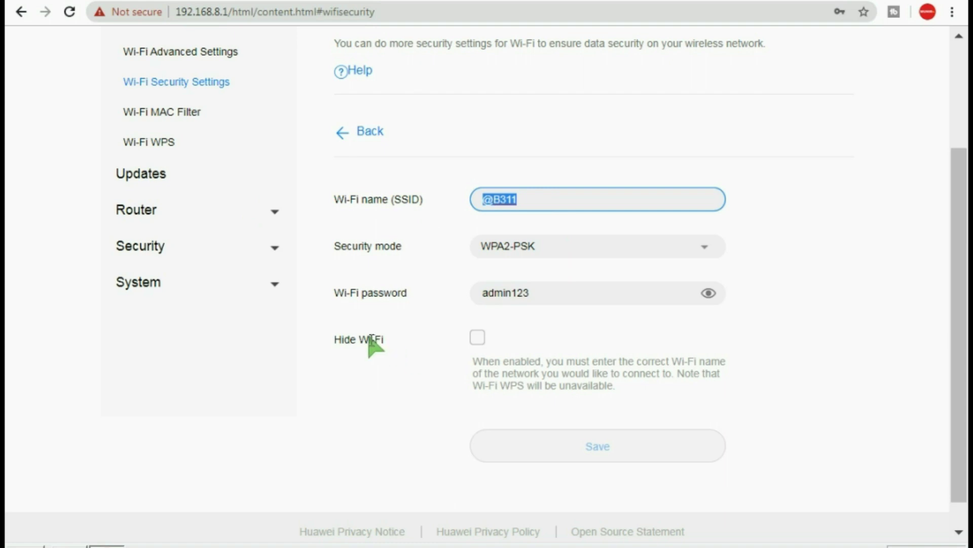
left_click(516, 199)
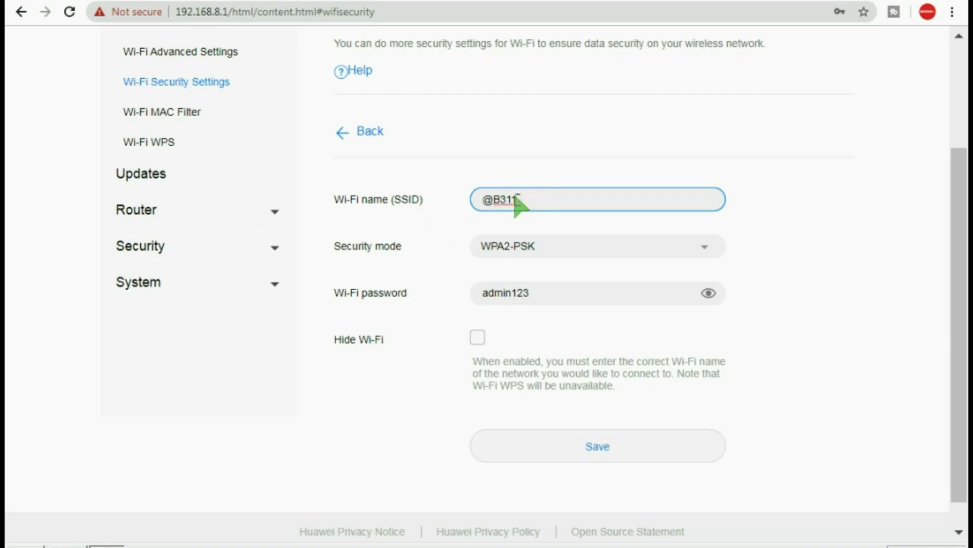
scroll(456, 201, "up", 2)
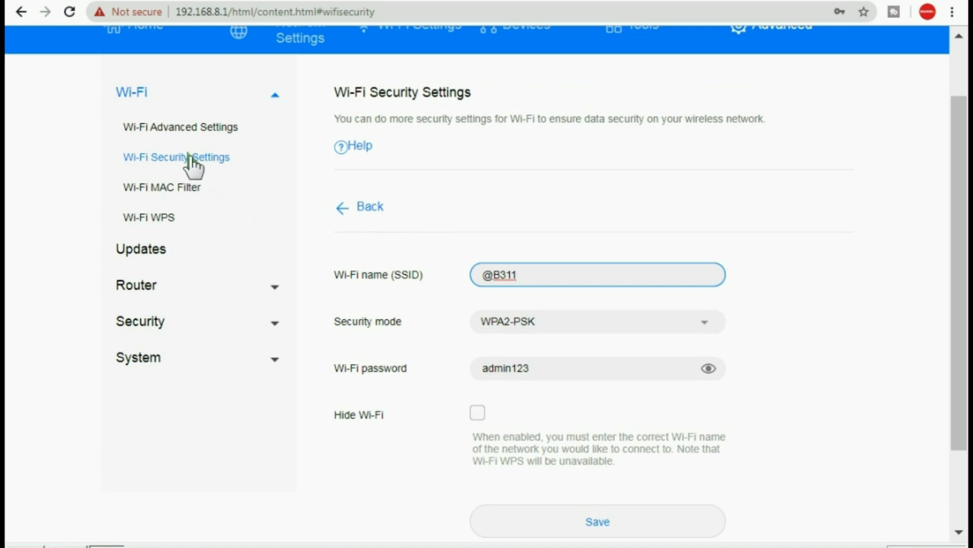
Open the Wi-Fi MAC Filter page and switch MAC filtering on
left_click(189, 190)
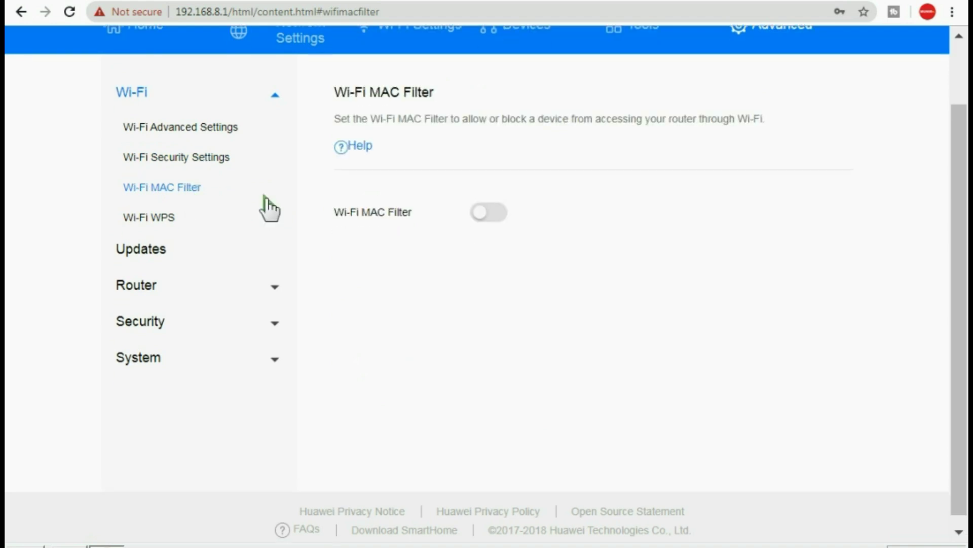
left_click(491, 211)
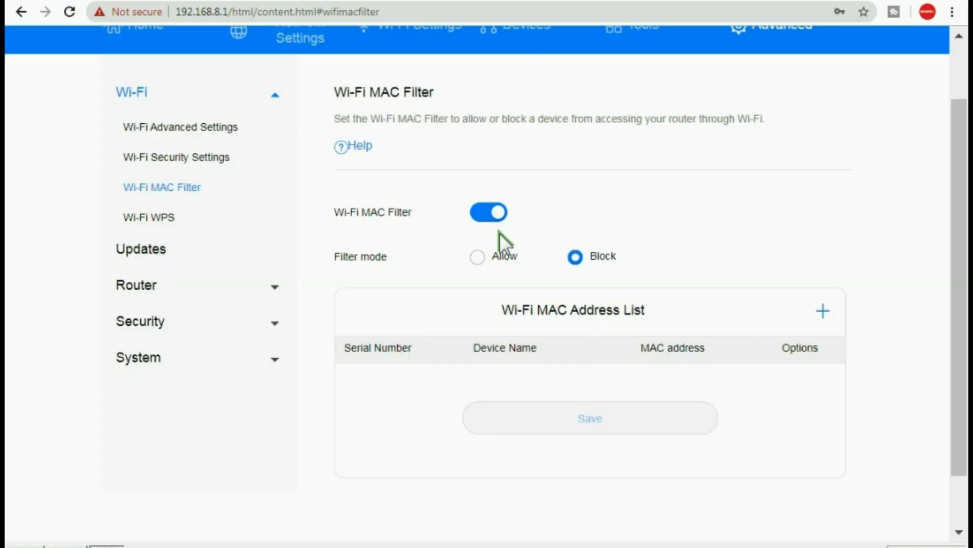
scroll(537, 284, "down", 2)
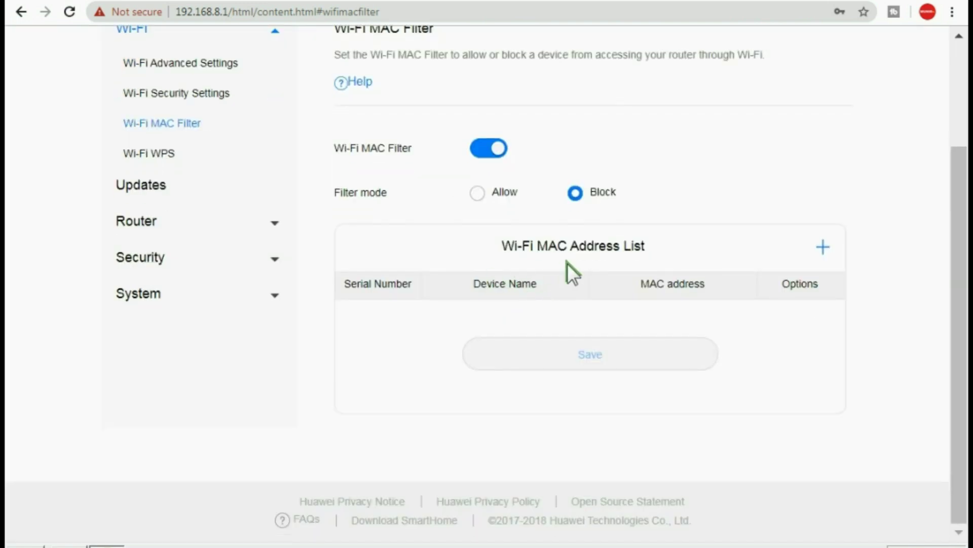
Start adding a MAC address but cancel, toggle the MAC filter off and go to Wi-Fi WPS
left_click(824, 248)
left_click(436, 231)
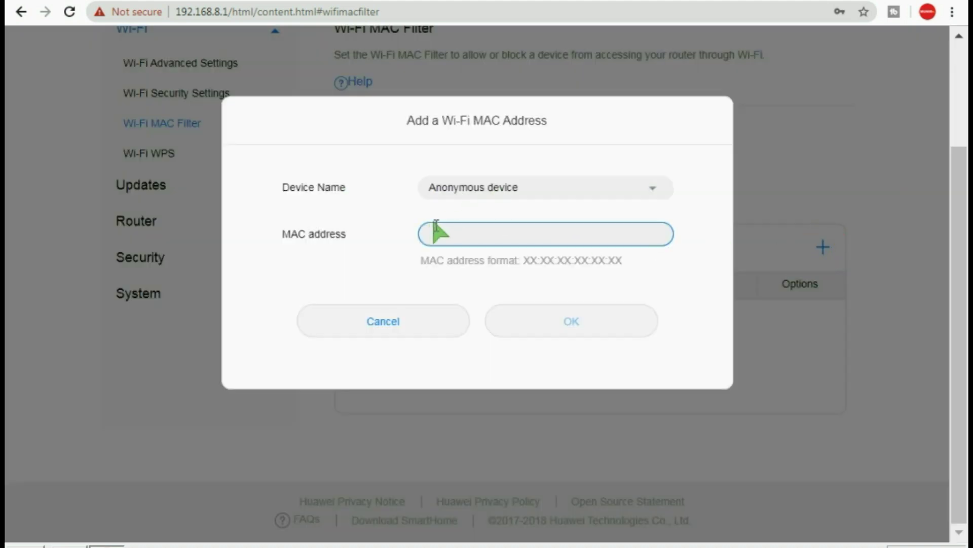
left_click(434, 228)
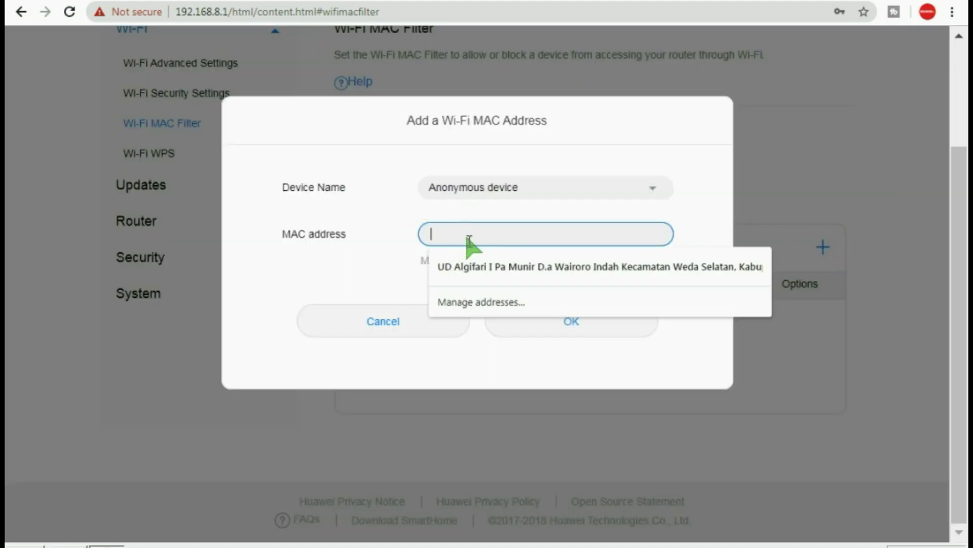
left_click(375, 261)
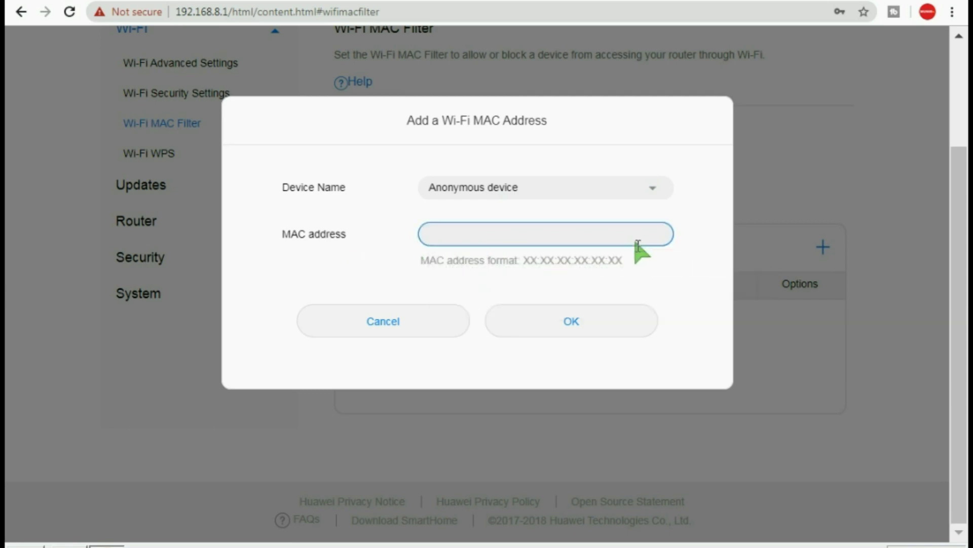
left_click(402, 327)
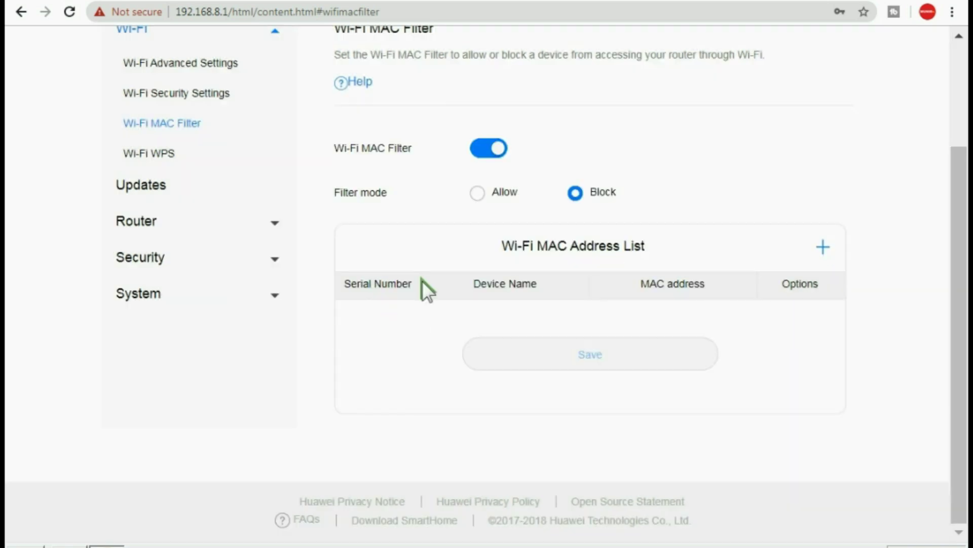
left_click(474, 147)
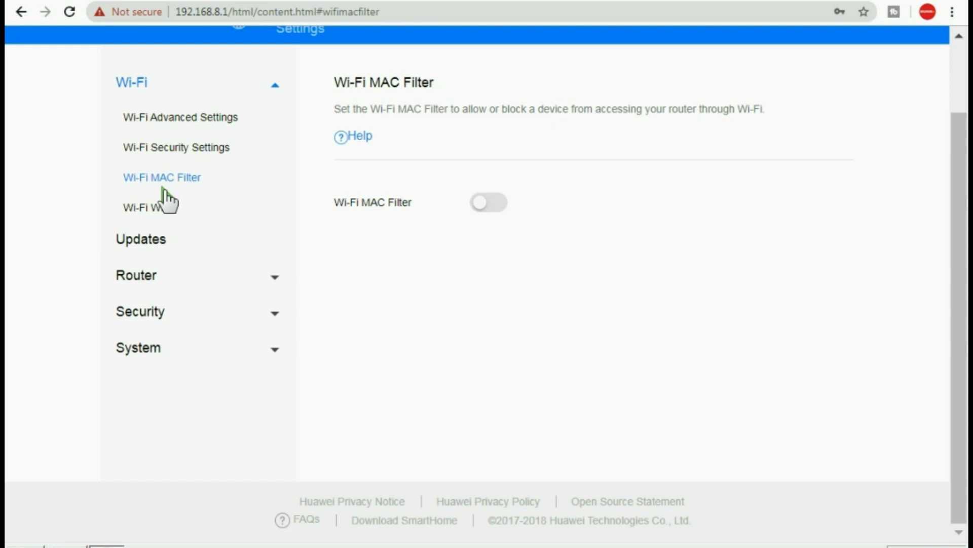
left_click(167, 212)
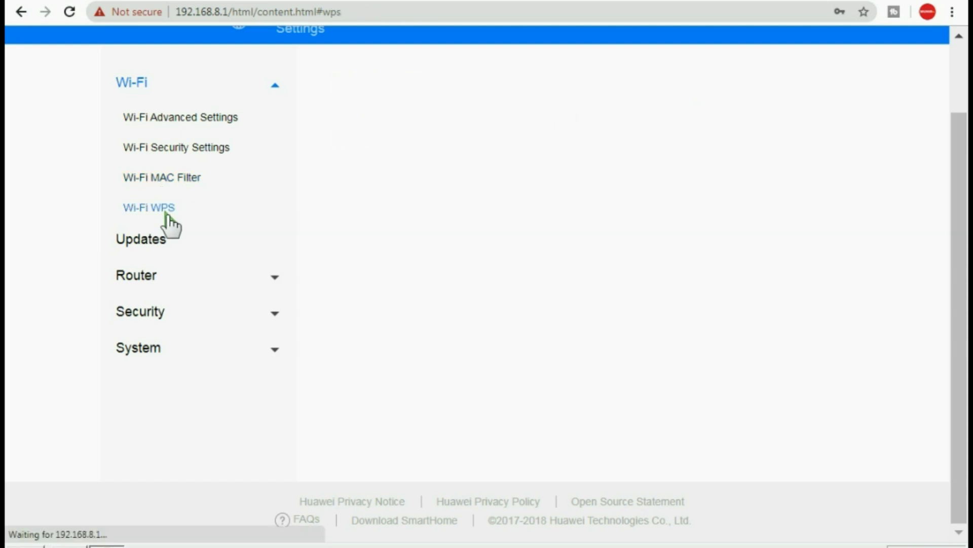
Browse the Updates, Router DHCP, Security Firewall and System Device Information pages
left_click(151, 238)
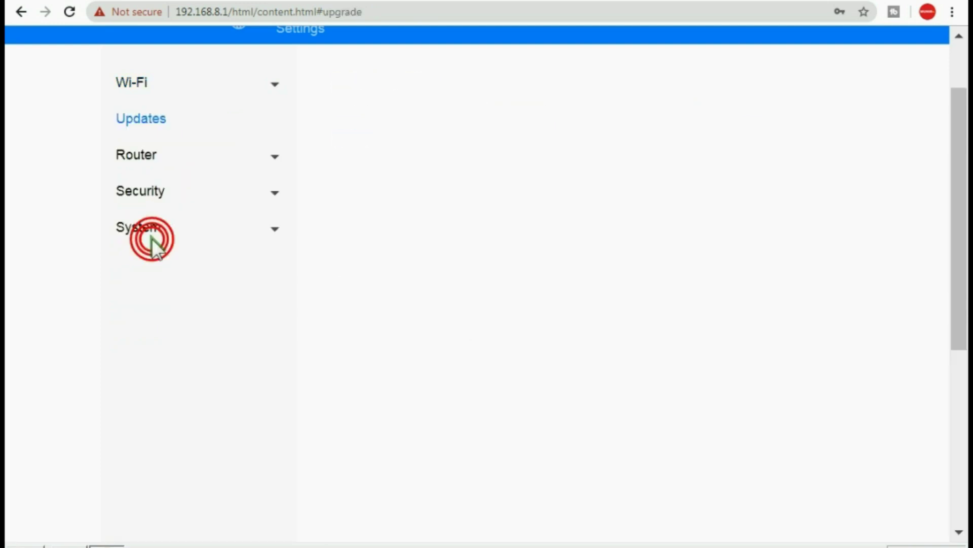
left_click(153, 157)
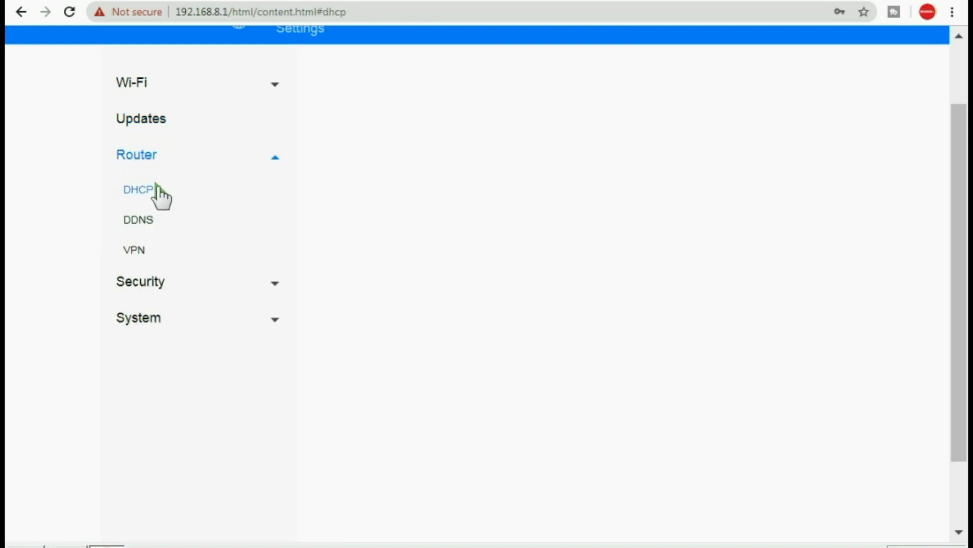
left_click(153, 189)
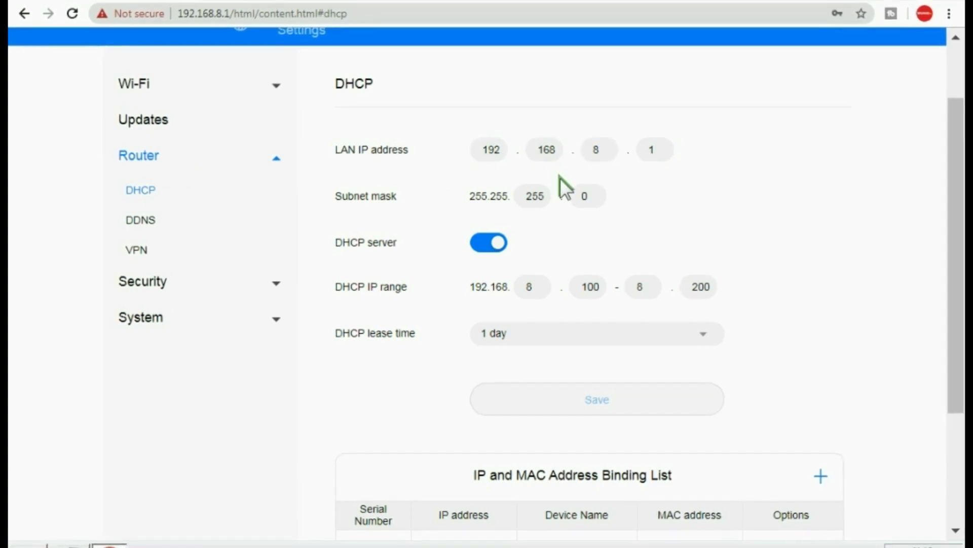
left_click(167, 281)
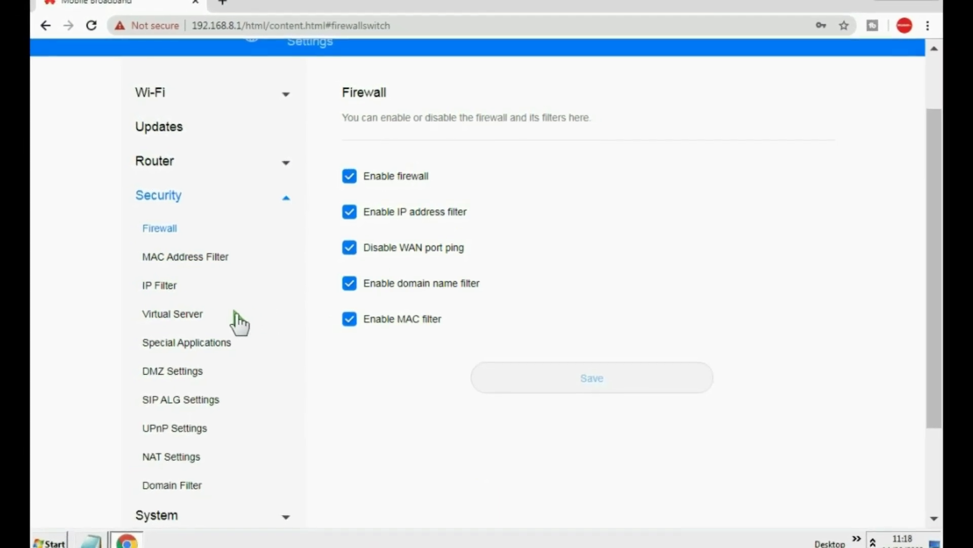
scroll(238, 322, "down", 3)
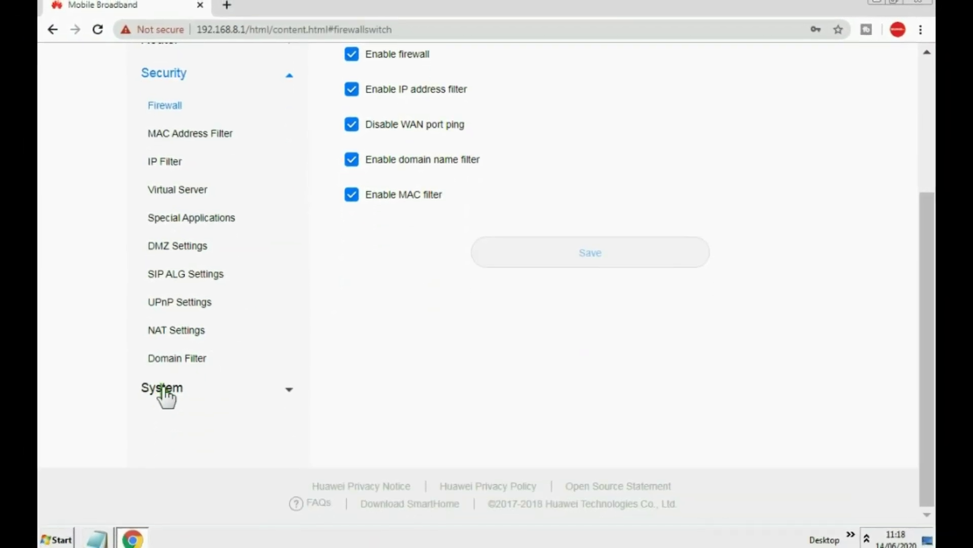
left_click(231, 388)
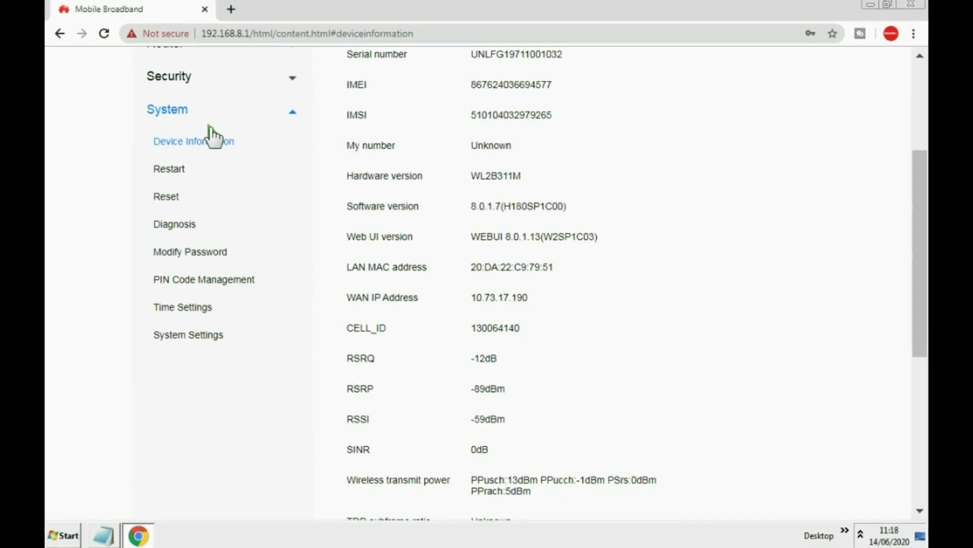
scroll(360, 291, "up", 5)
scroll(358, 291, "down", 1)
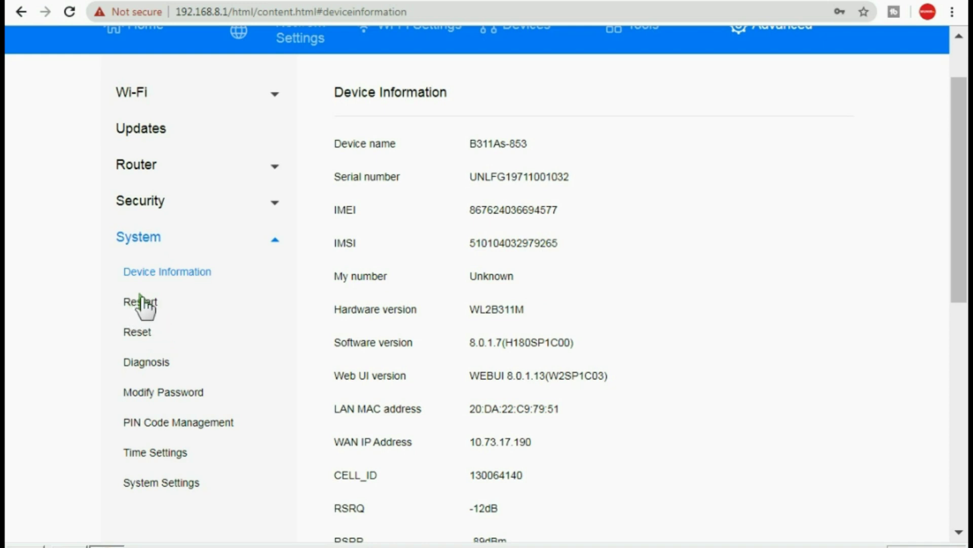
Open System > Modify Password, leaving all three password fields empty
left_click(165, 396)
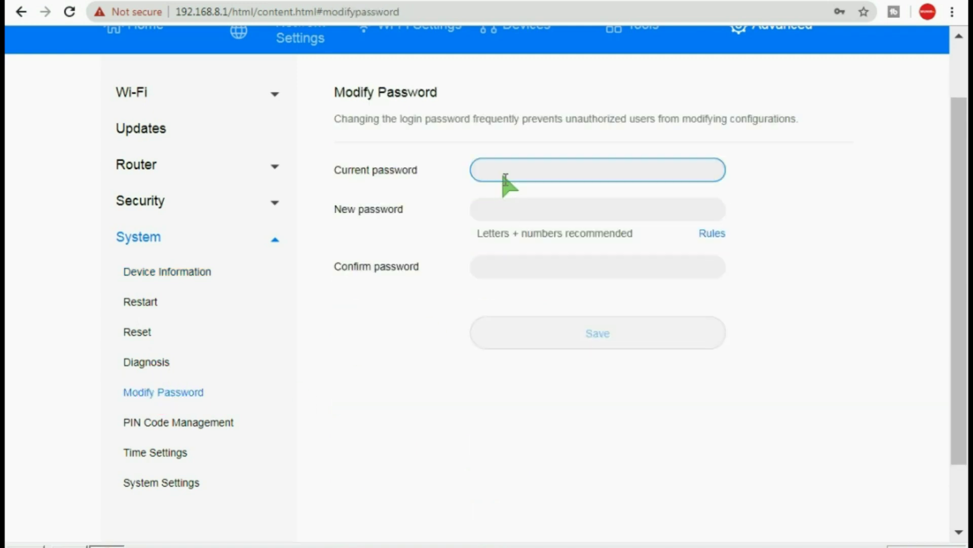
left_click(495, 170)
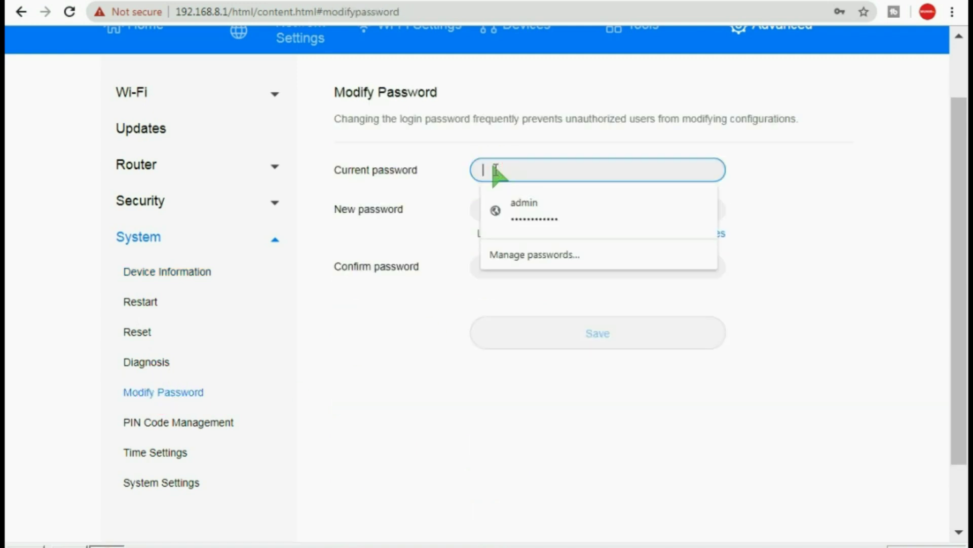
left_click(512, 141)
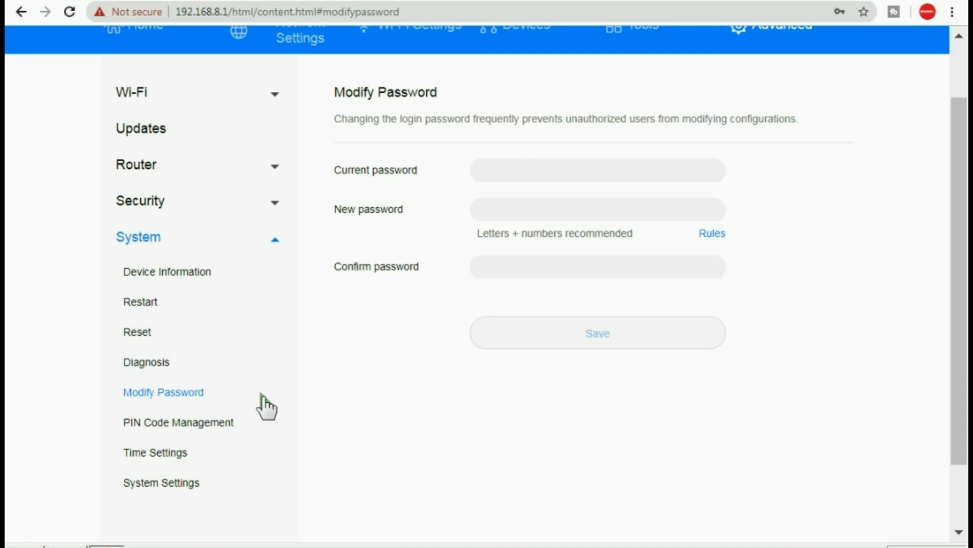
scroll(381, 355, "up", 2)
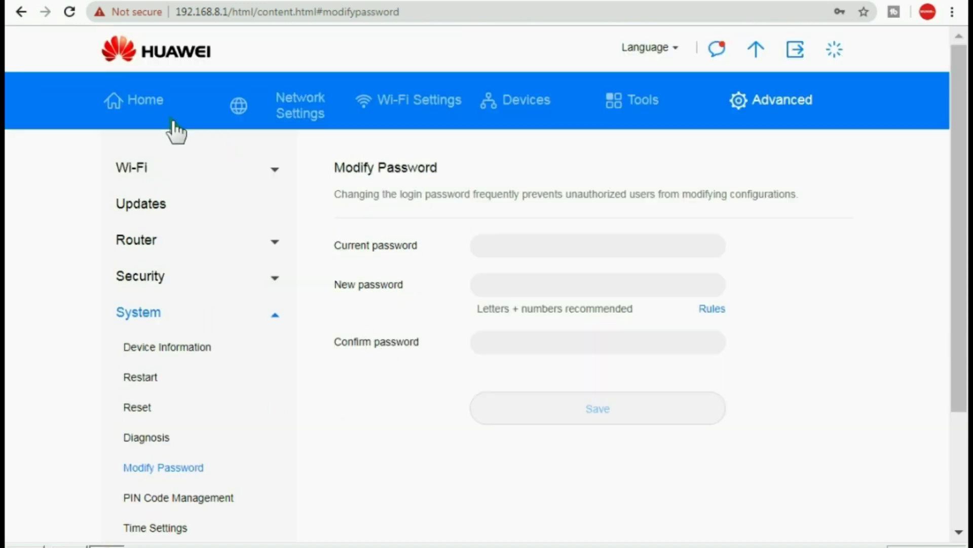
left_click(153, 100)
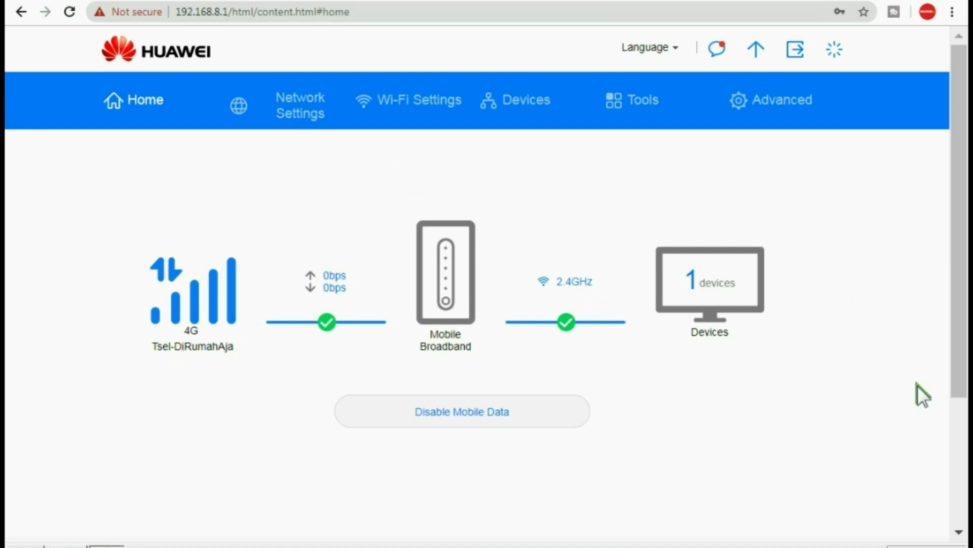
left_click(959, 541)
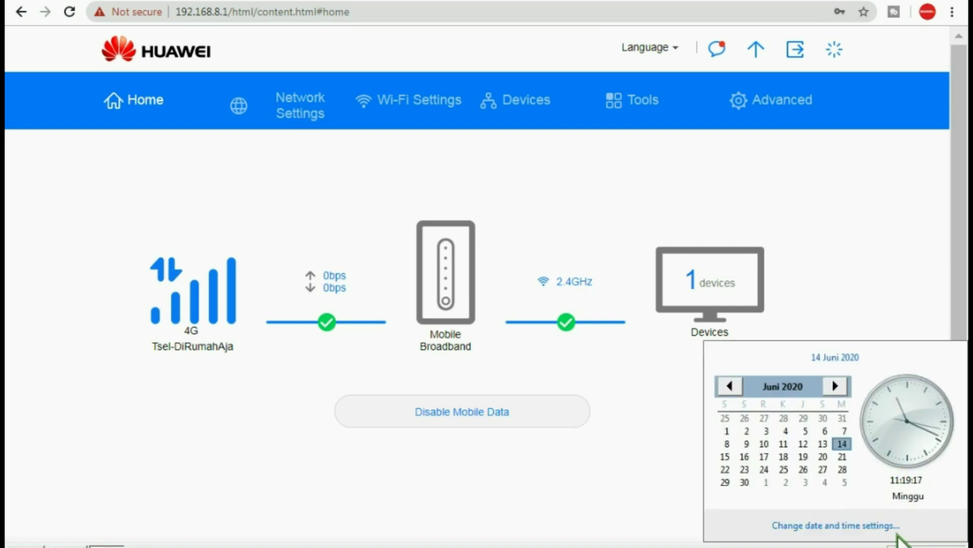
left_click(902, 542)
left_click(903, 492)
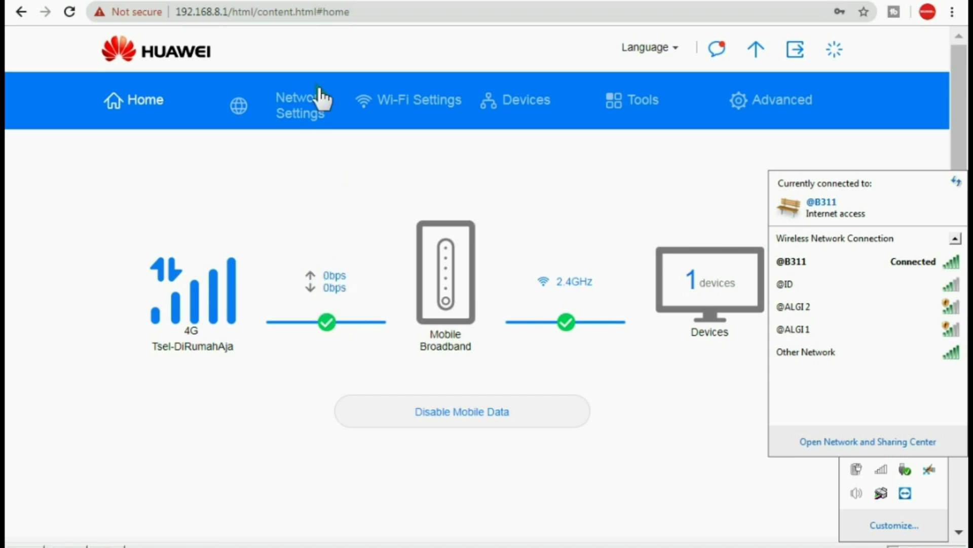
Search 'google' in a new browser tab to test the internet connection
left_click(218, 2)
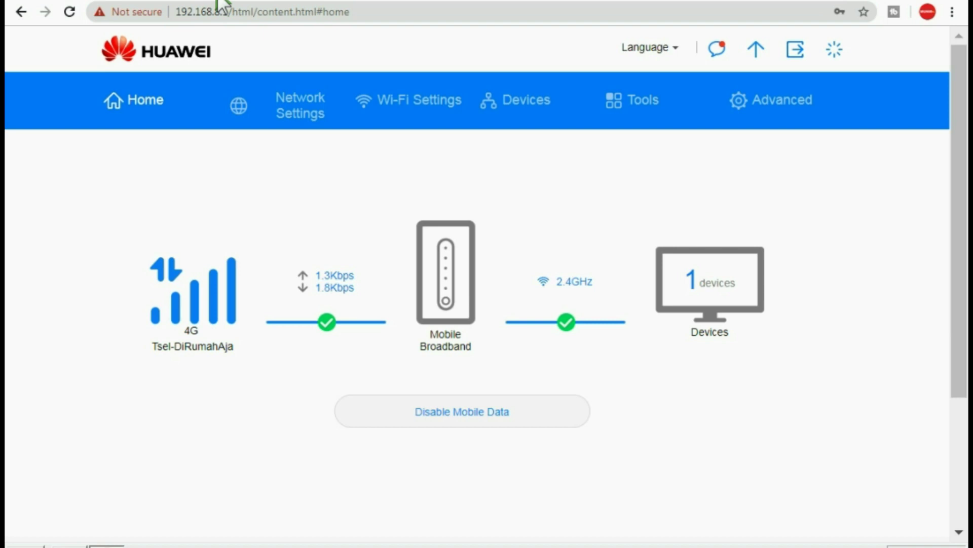
left_click(221, 11)
type("google")
left_click(186, 96)
left_click(280, 2)
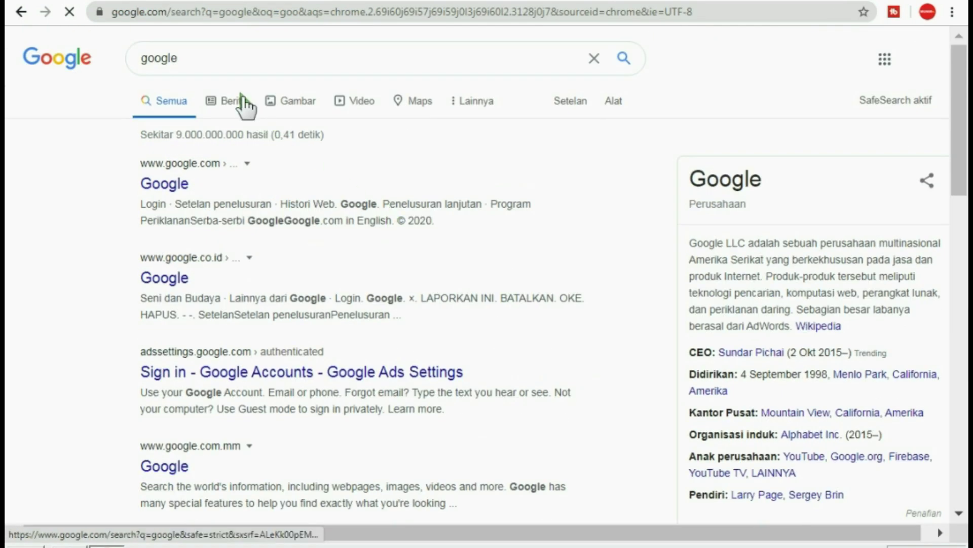
left_click(892, 545)
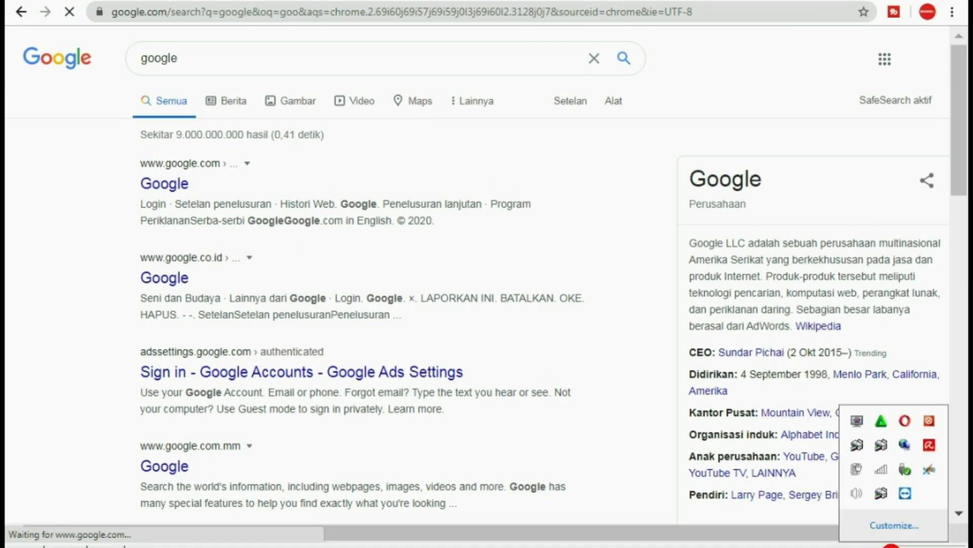
left_click(883, 467)
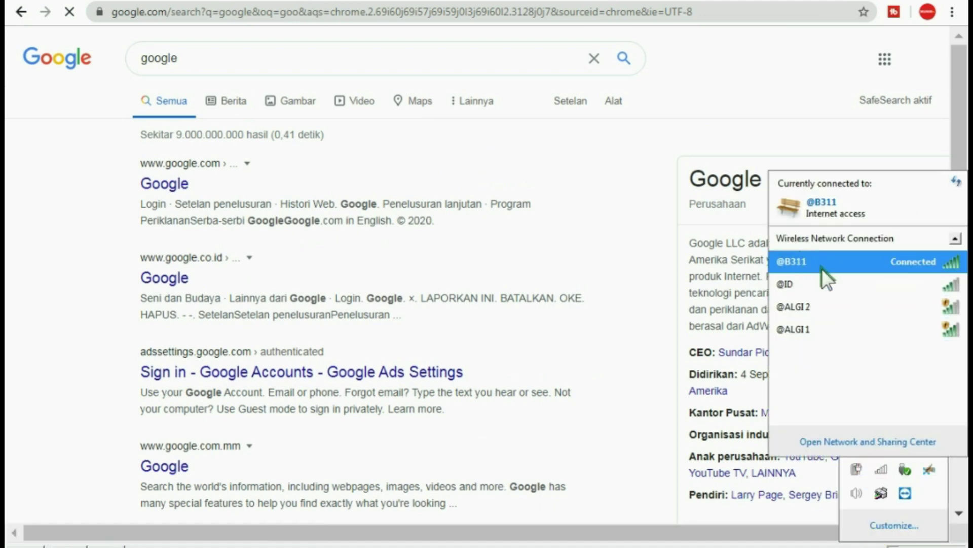